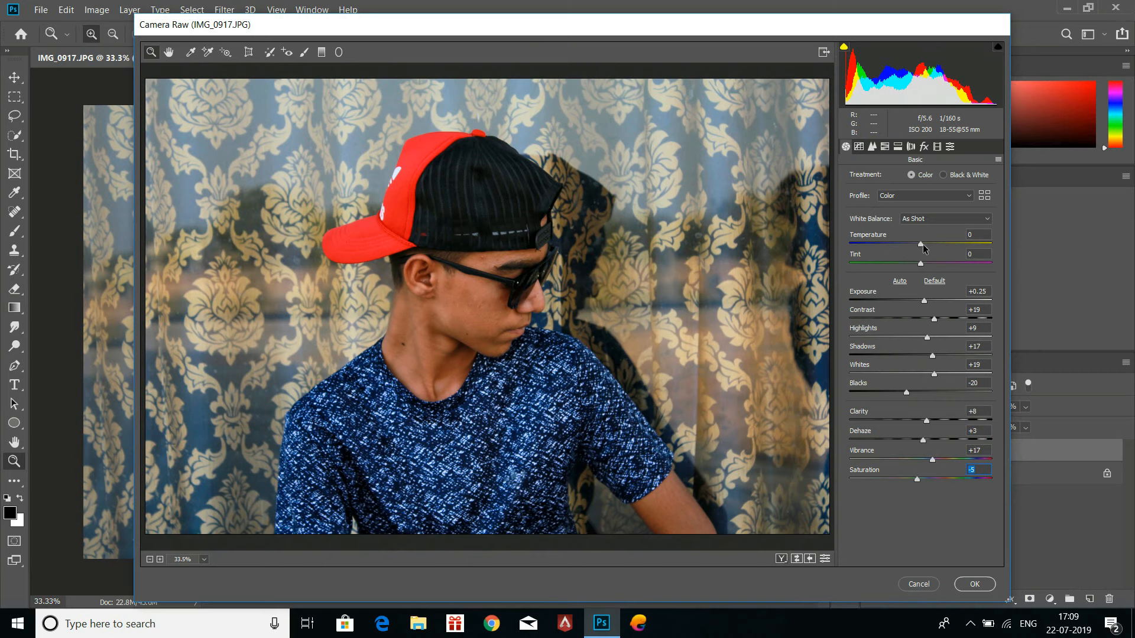
Set Temperature to -4 and Tint to -6, and shape the parametric tone curve with Highlights +5, Lights +10, Darks -7 and Shadows +8.
drag(914, 246, 918, 267)
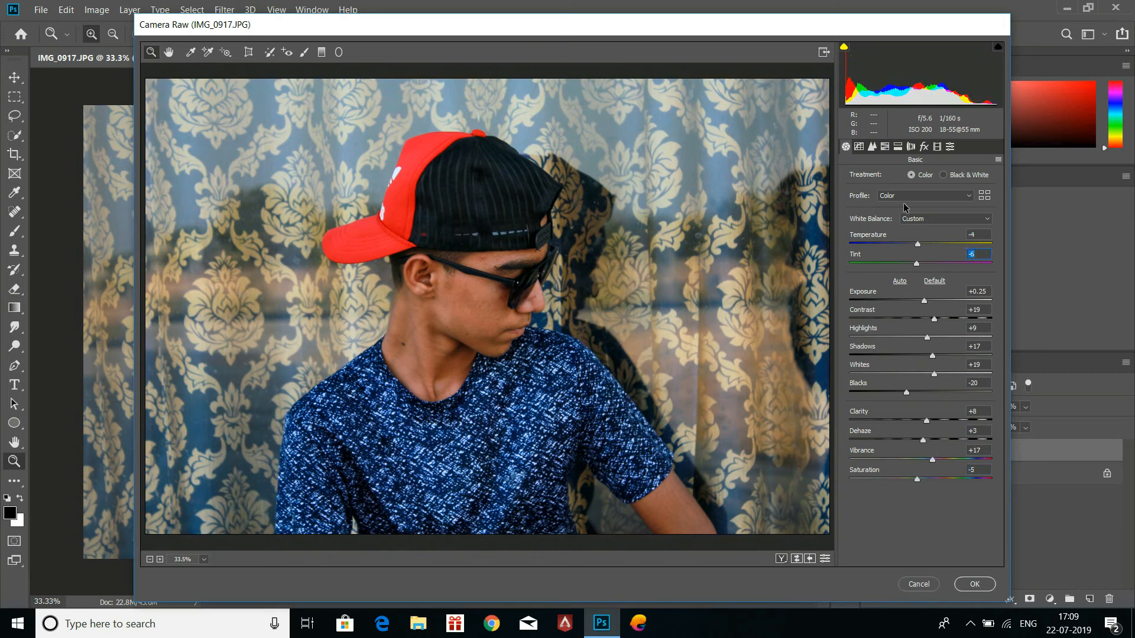
click(859, 146)
drag(920, 368, 926, 424)
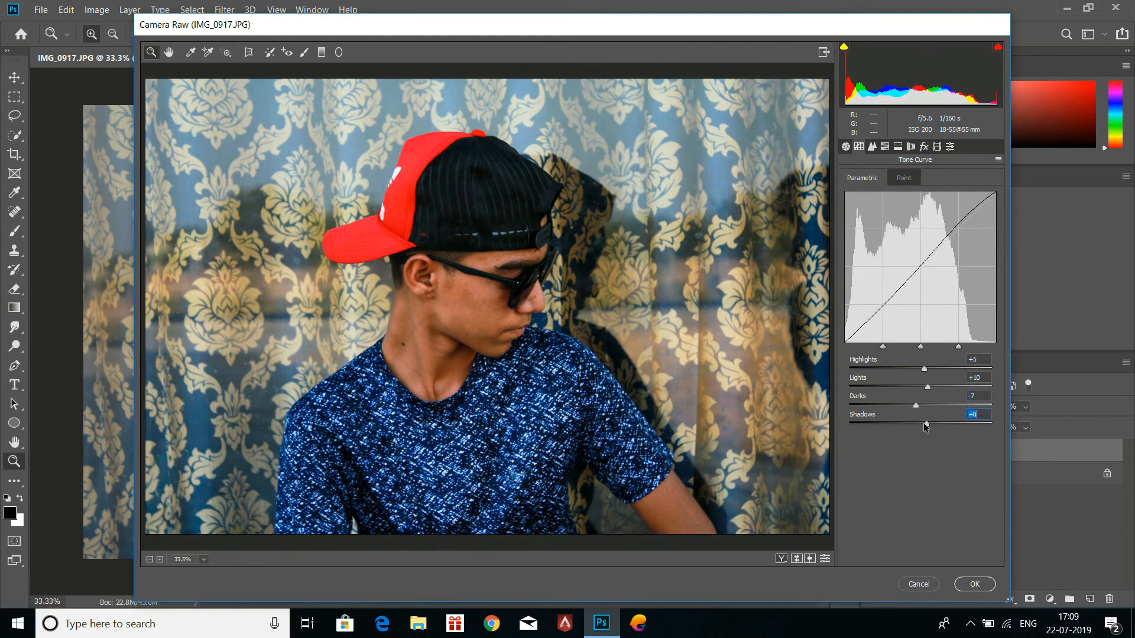
Reduce the photo's noise with Luminance at 13 and Color at 7.
click(872, 147)
drag(850, 293, 867, 294)
drag(849, 352, 861, 352)
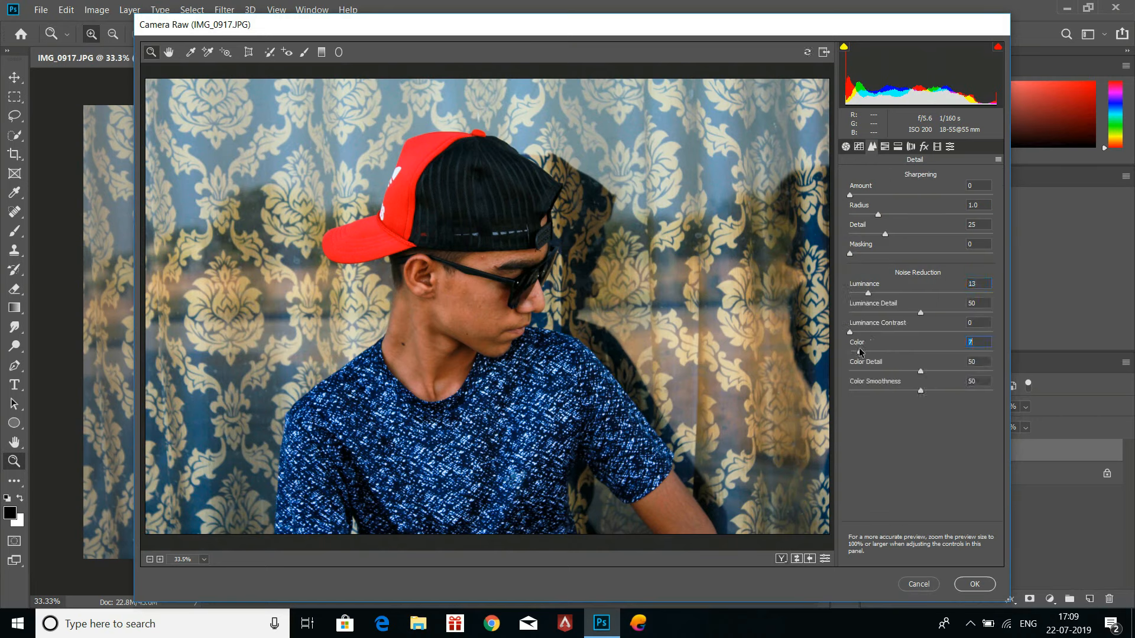
Adjust the HSL values with Oranges luminance at +23, Oranges saturation at -13 and Greens luminance at +8.
click(884, 147)
click(944, 178)
drag(921, 240, 944, 236)
click(894, 178)
click(943, 178)
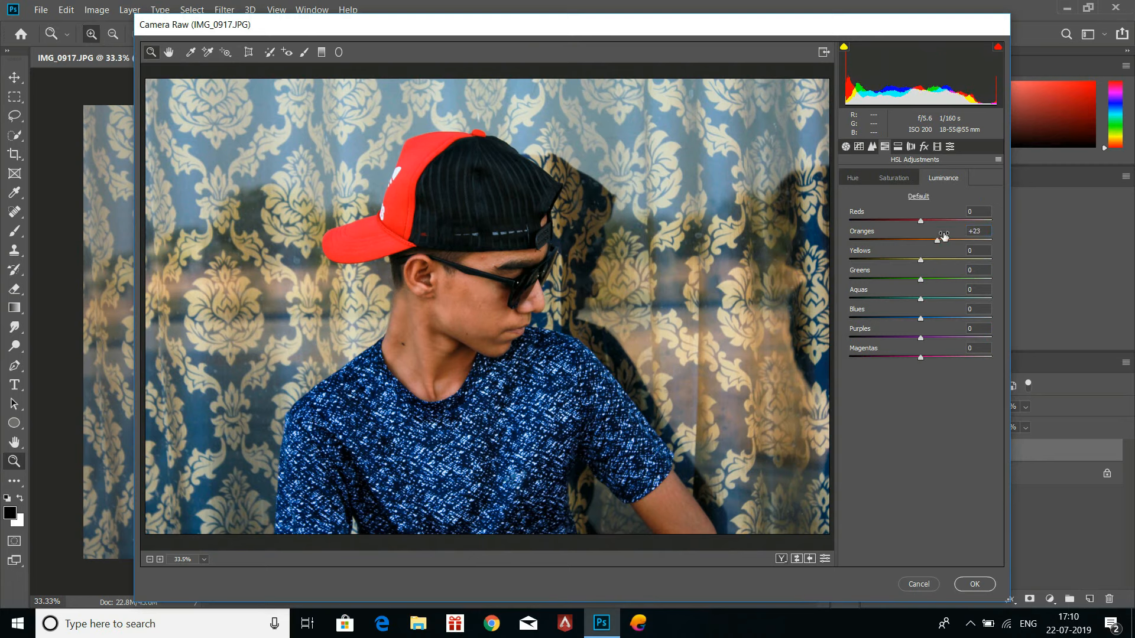
drag(921, 281, 926, 280)
Raise the saturation of Aquas to +35 and Blues to +56, and shift the blue background and shirt hues toward teal.
click(894, 178)
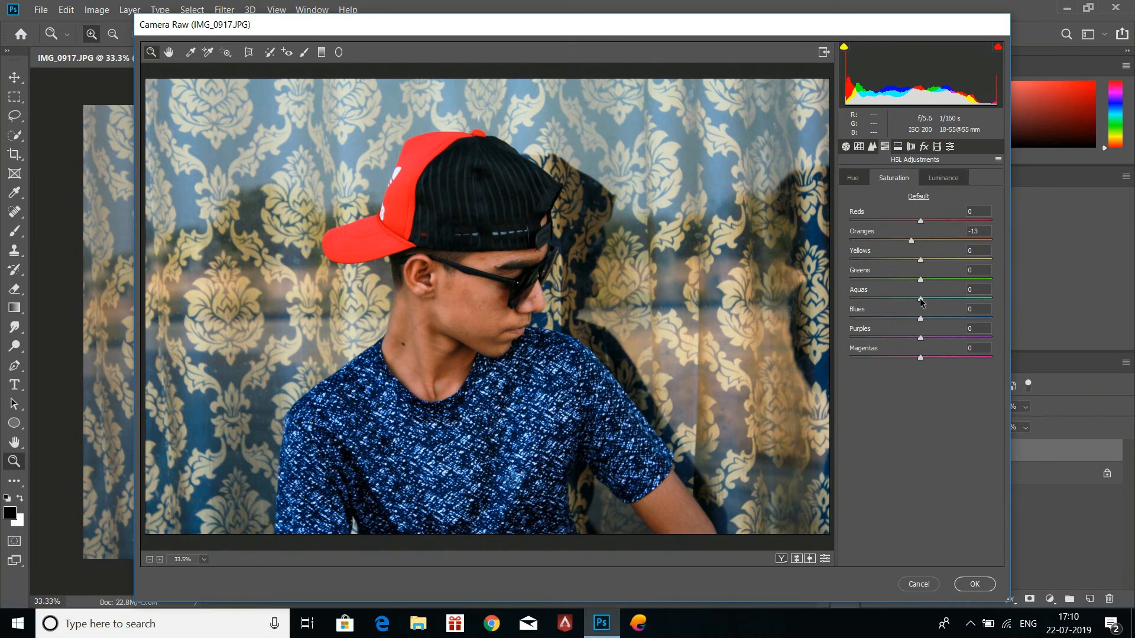
drag(921, 301, 961, 320)
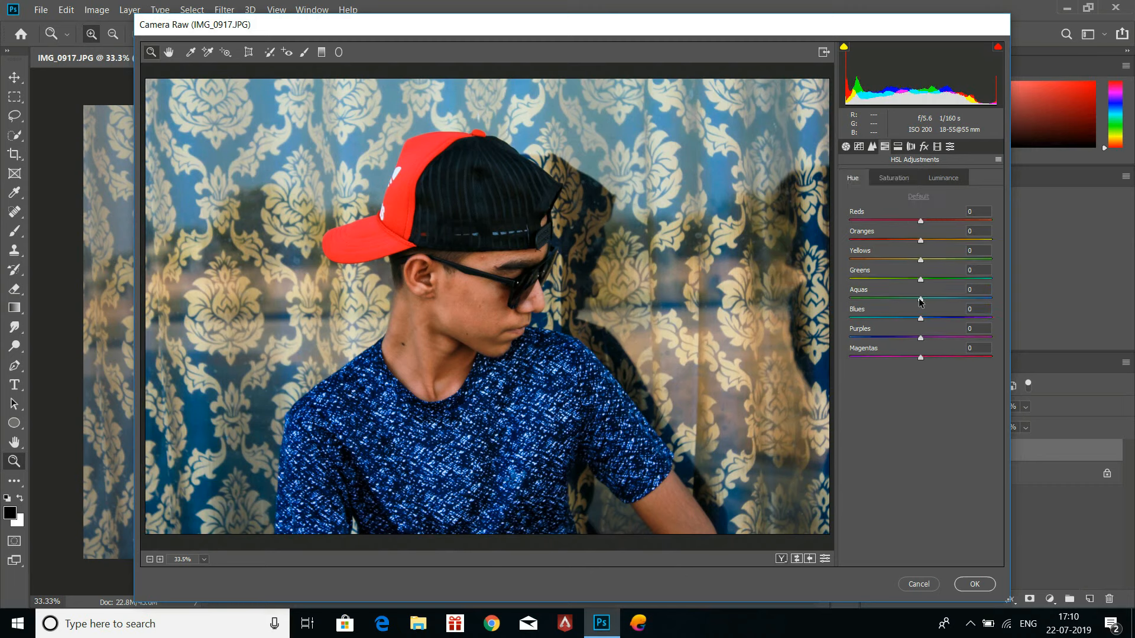
click(900, 319)
drag(920, 298, 951, 280)
Set the Reds saturation to +10 and the Oranges luminance to +27.
click(892, 179)
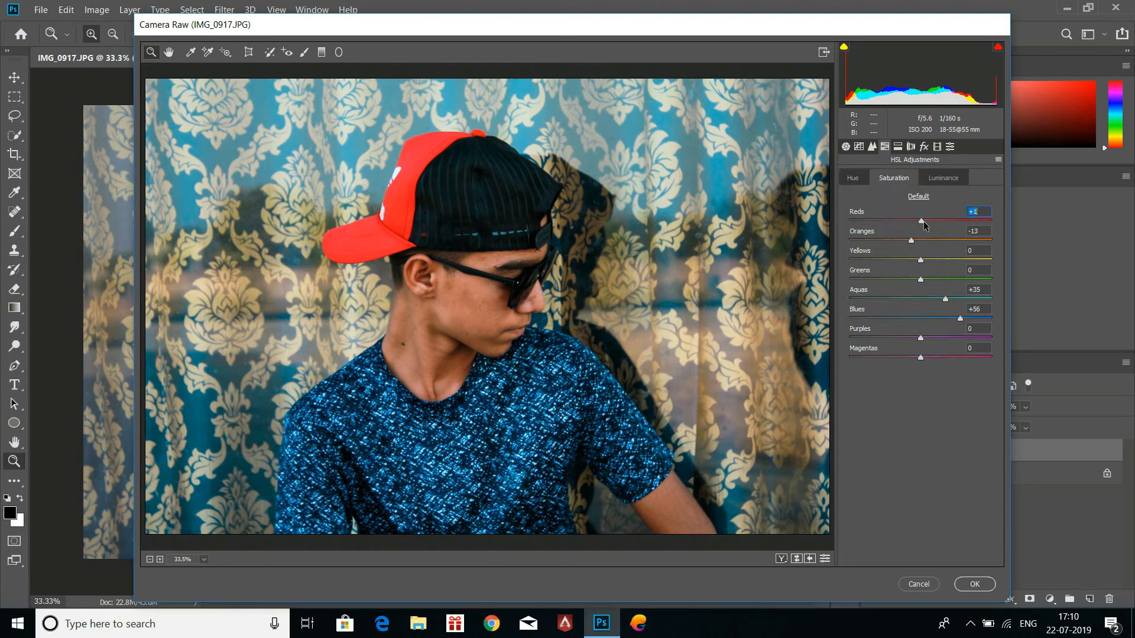
click(944, 178)
click(944, 240)
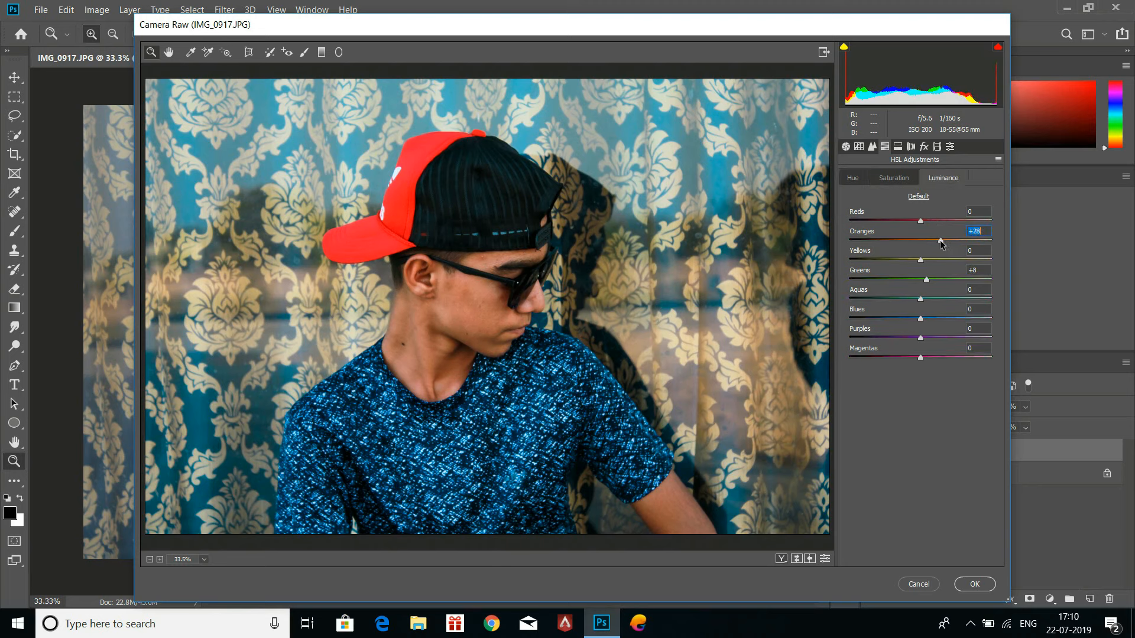
Shift the curtain pattern's yellows toward orange and set the luminance of Yellows to -11 and Greens to +38.
click(897, 181)
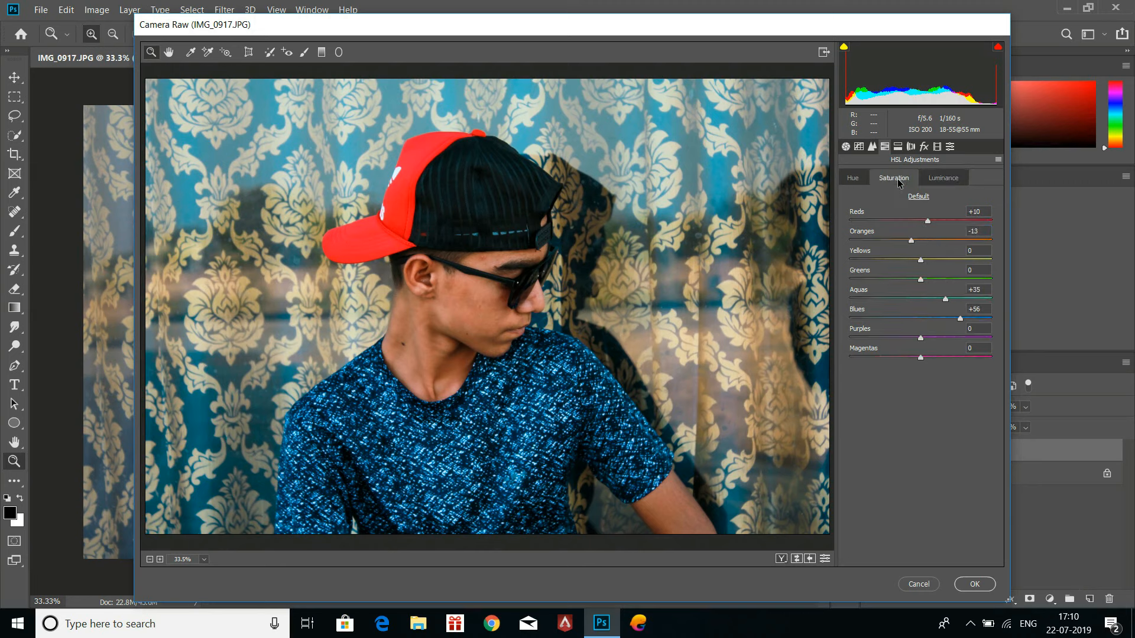
drag(920, 260, 946, 302)
click(852, 176)
click(899, 183)
click(943, 177)
drag(921, 262, 965, 284)
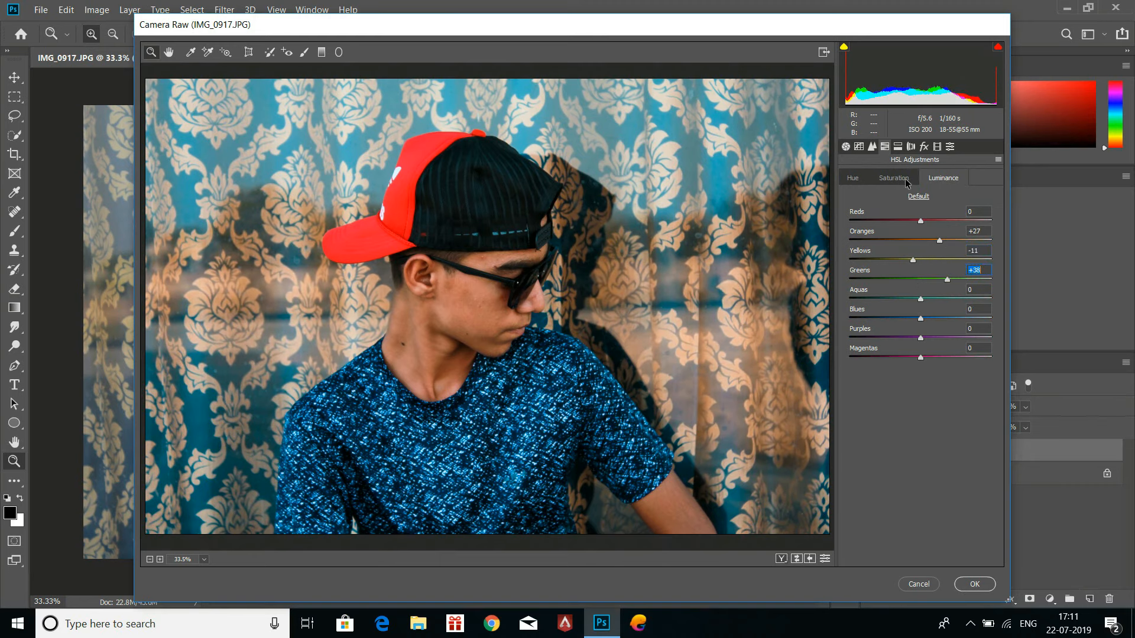
Set the Split Toning balance to -19 and apply the Camera Raw adjustments.
click(898, 147)
drag(921, 246, 906, 246)
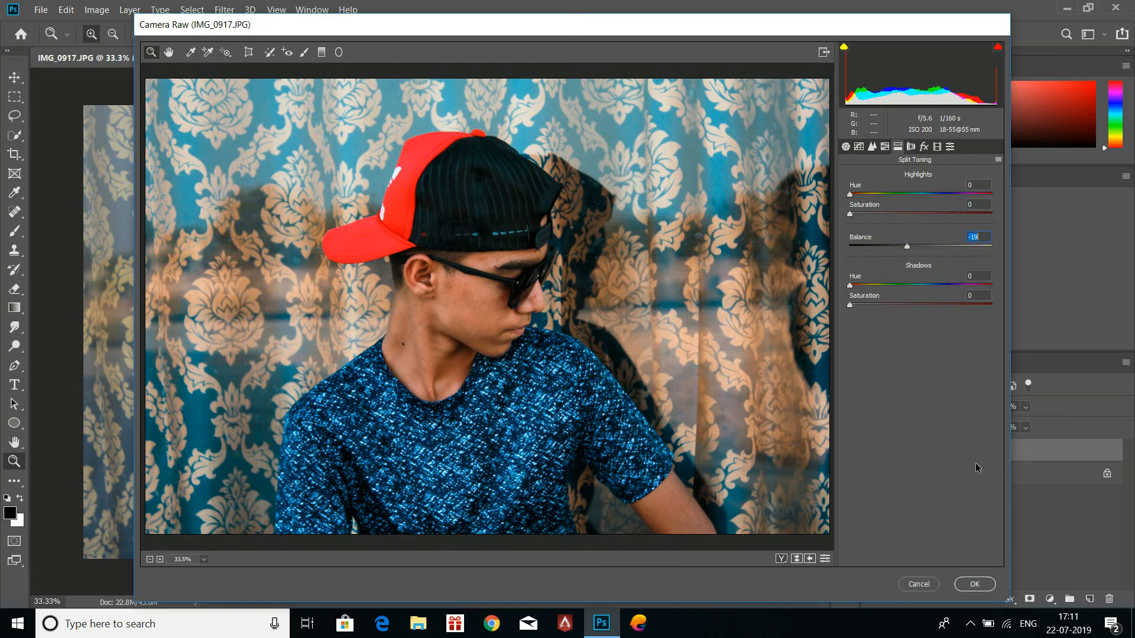
click(974, 584)
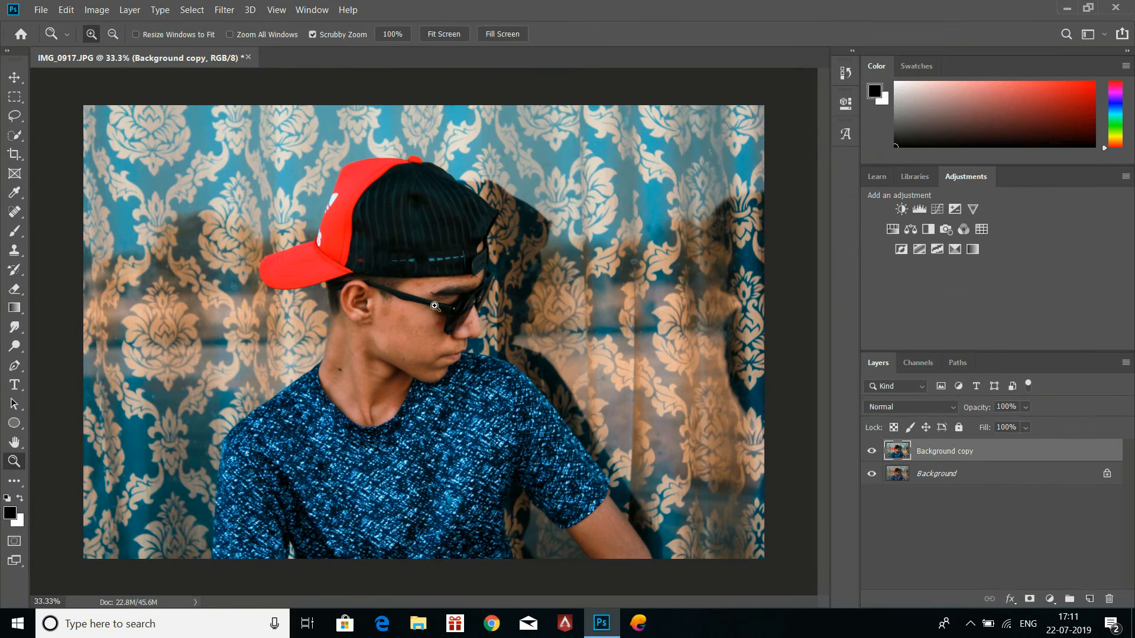
Smooth the skin with the Imagenomic Portraiture 3 filter, lowering its overall Smoothing slightly from the default preset, and apply it.
click(224, 10)
mouse_move(268, 316)
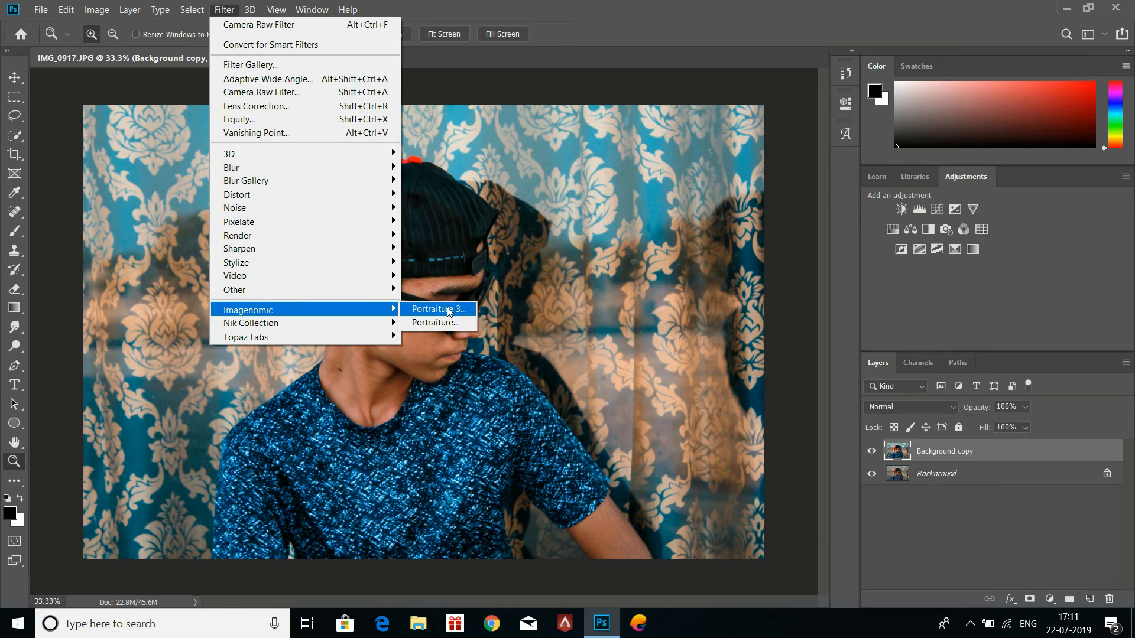
click(487, 323)
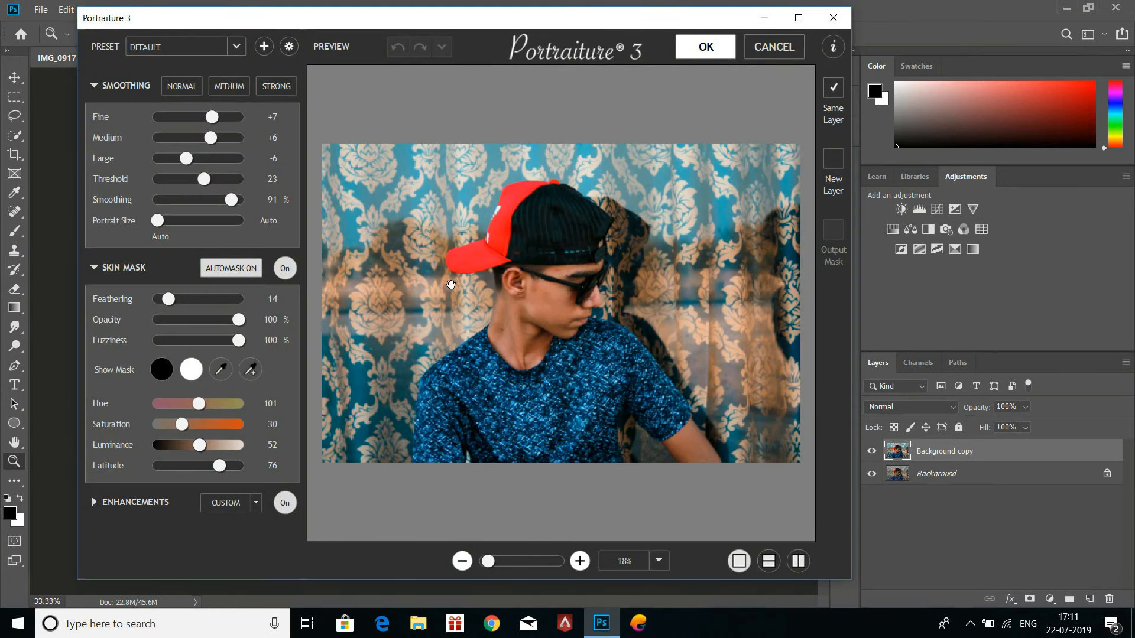
click(494, 567)
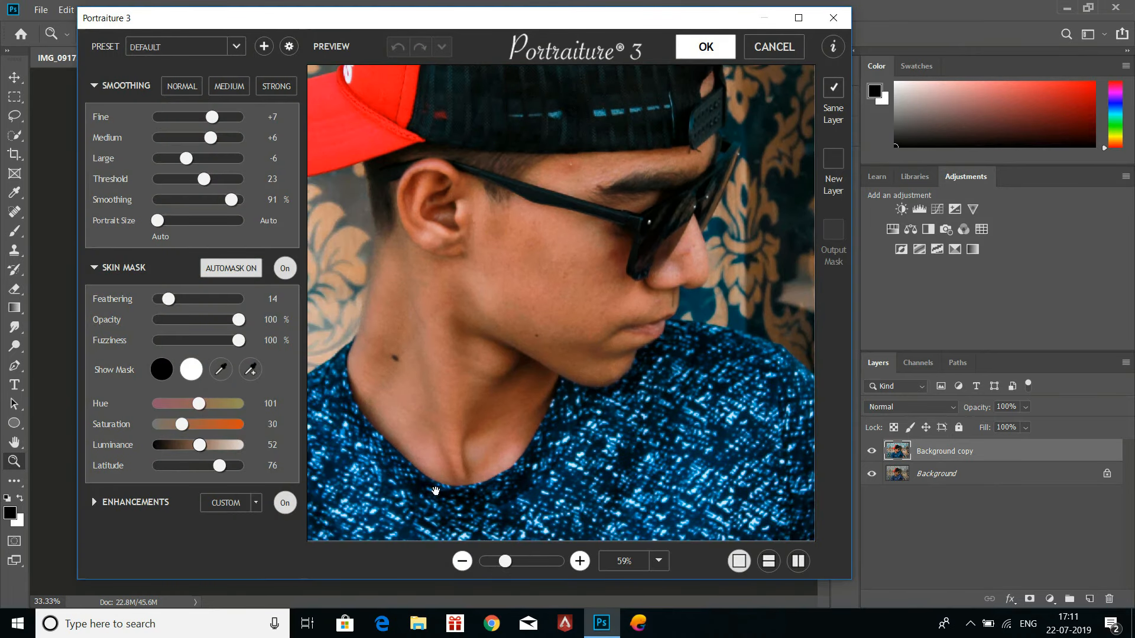
click(216, 119)
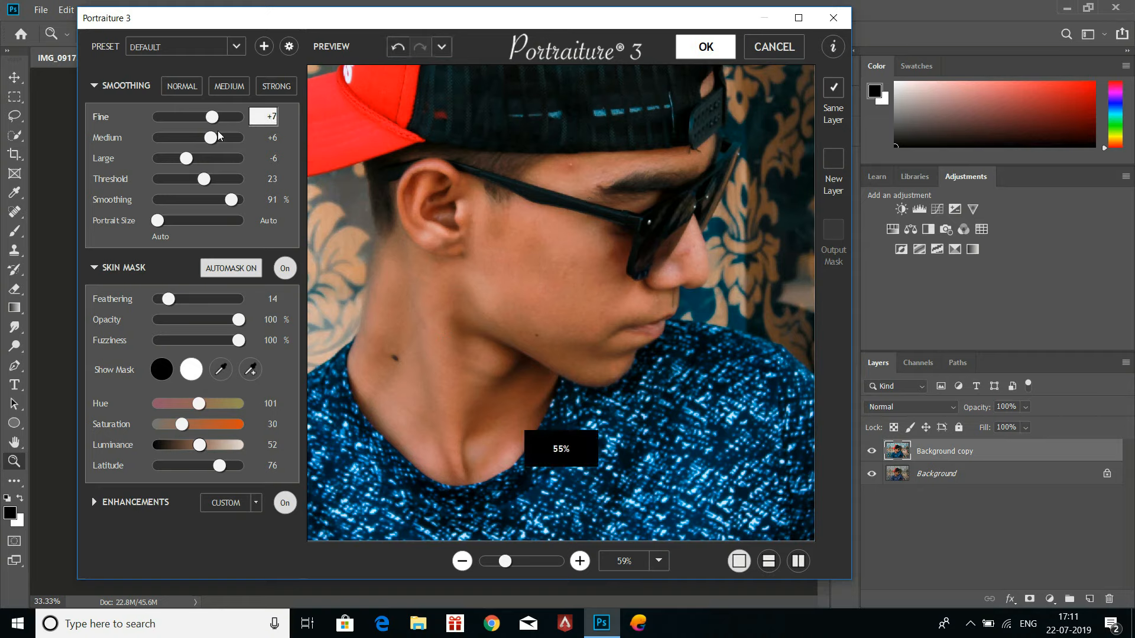
drag(231, 199, 223, 200)
key(Return)
Remove the dark mole on the neck with the Spot Healing Brush and compare the result with the unhealed skin.
key(ctrl+1)
scroll(830, 380, up, 3)
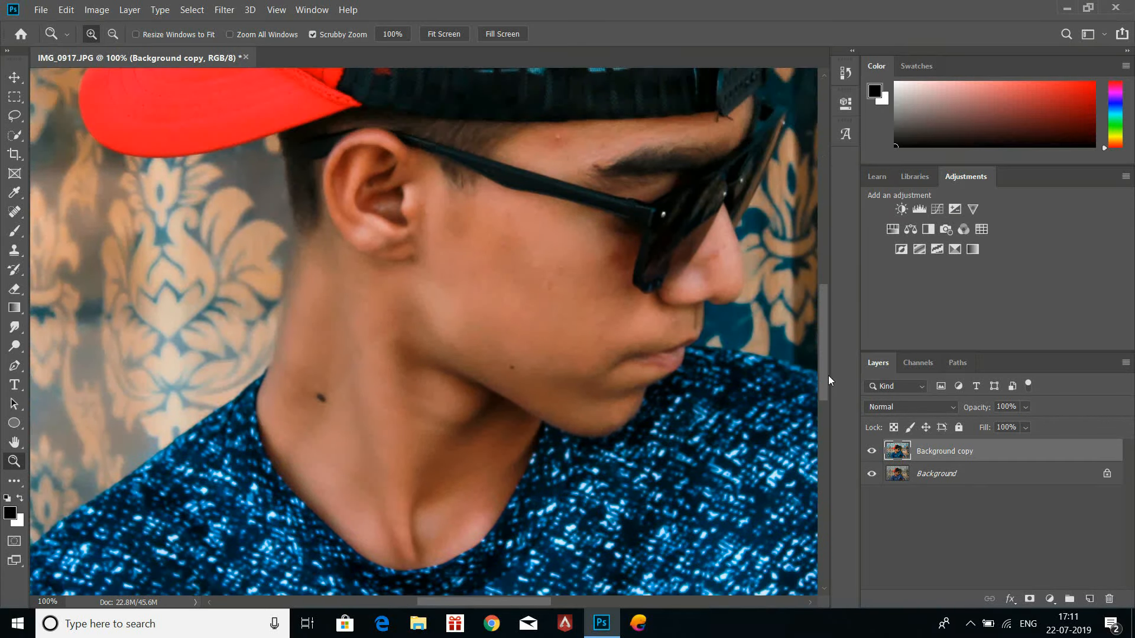
key(j)
click(323, 398)
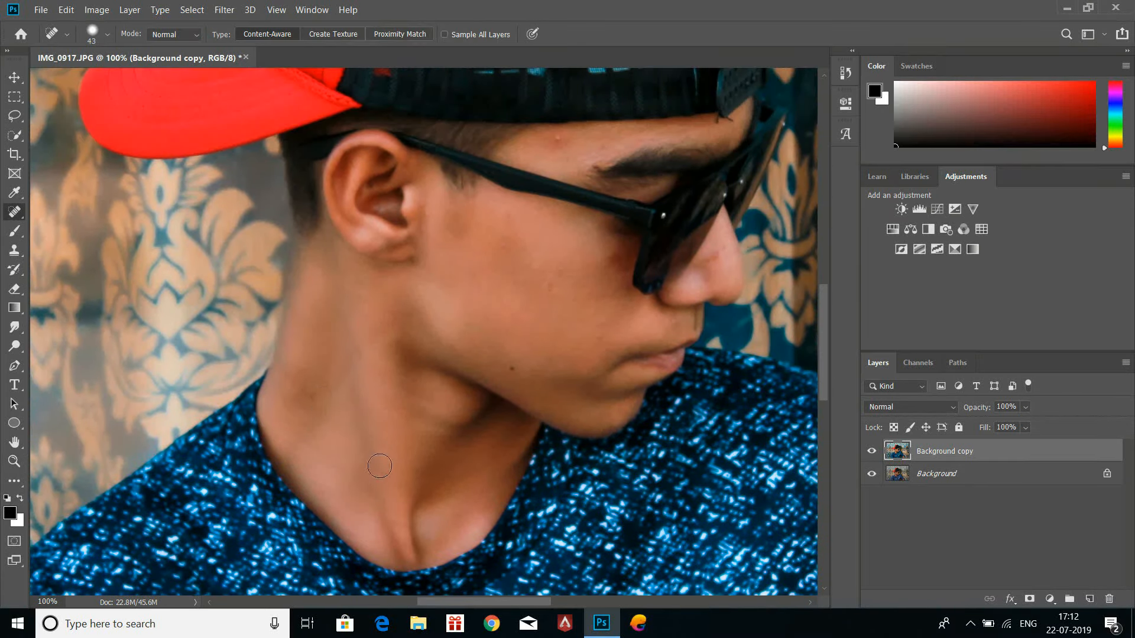
key(ctrl+z)
key(ctrl+shift+z)
key(z)
key(ctrl+0)
Apply a Curves adjustment to Background copy, placing several points along the RGB curve and nudging them slightly off the diagonal.
click(97, 9)
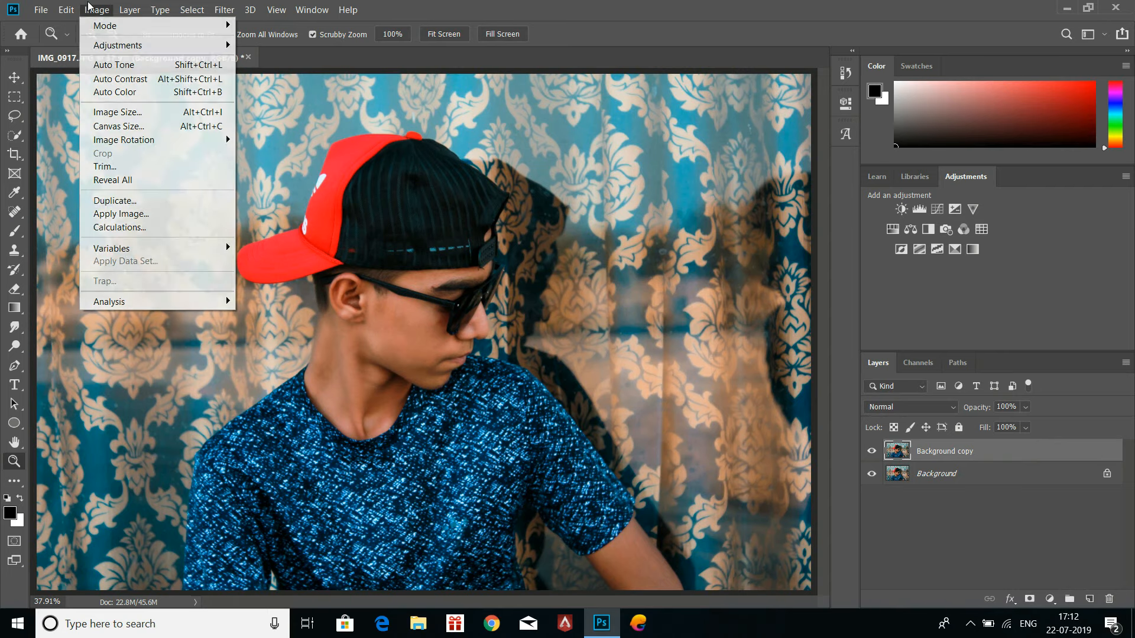
mouse_move(117, 47)
click(260, 72)
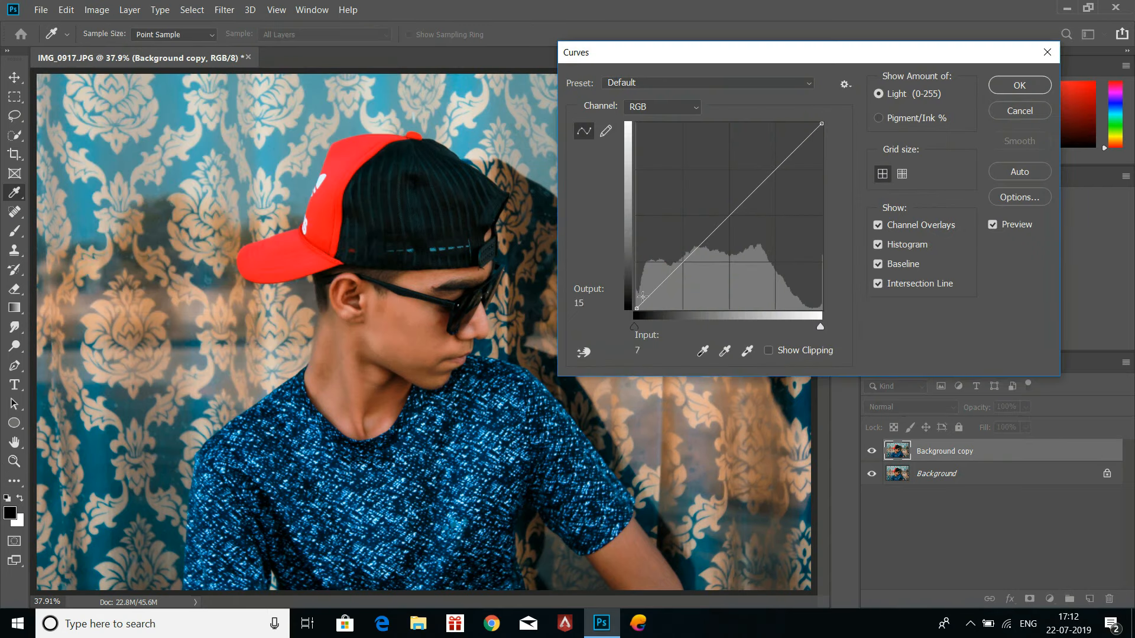
click(646, 297)
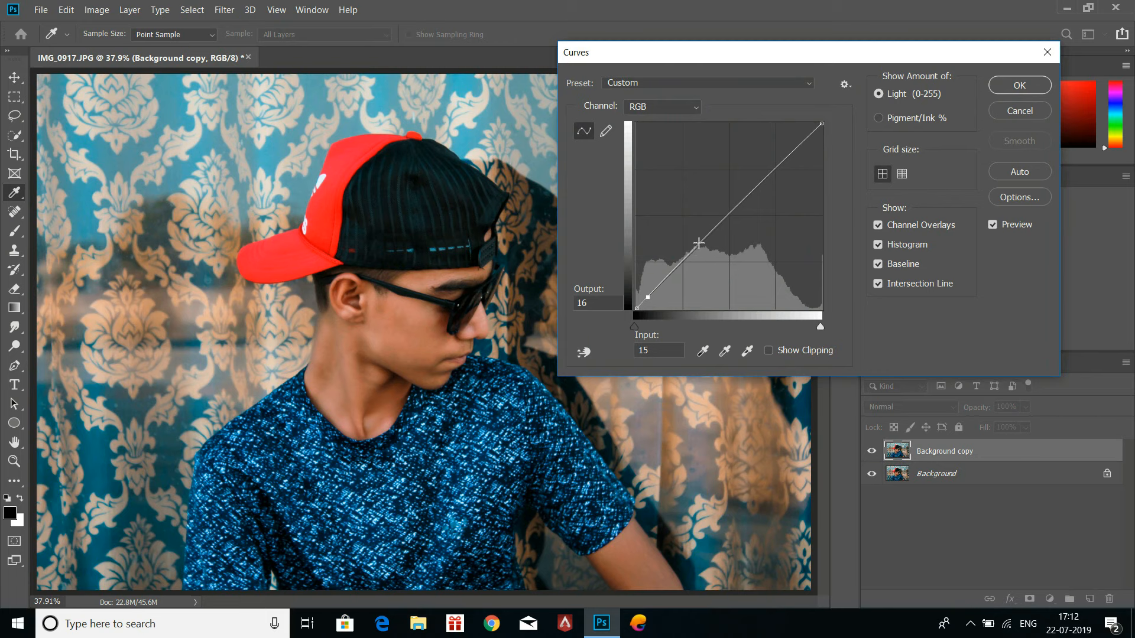
drag(700, 243, 702, 245)
mouse_move(753, 200)
mouse_down()
mouse_move(740, 190)
mouse_move(752, 192)
mouse_up()
mouse_move(806, 143)
mouse_down()
mouse_move(806, 132)
mouse_move(804, 159)
mouse_move(805, 142)
mouse_up()
mouse_move(719, 222)
mouse_down()
mouse_move(723, 213)
mouse_move(731, 234)
mouse_up()
drag(671, 268, 672, 271)
drag(779, 165, 778, 165)
click(1020, 86)
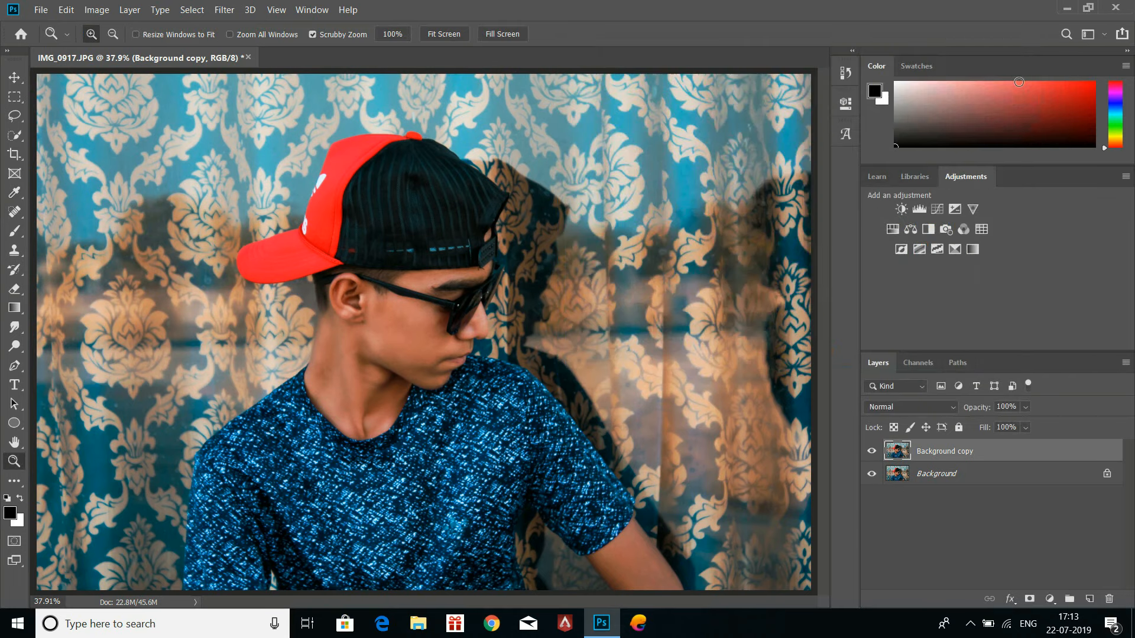
Start a Channel Mixer adjustment on Background copy and fine-tune the source sliders and constant of the Red output channel.
right_click(975, 475)
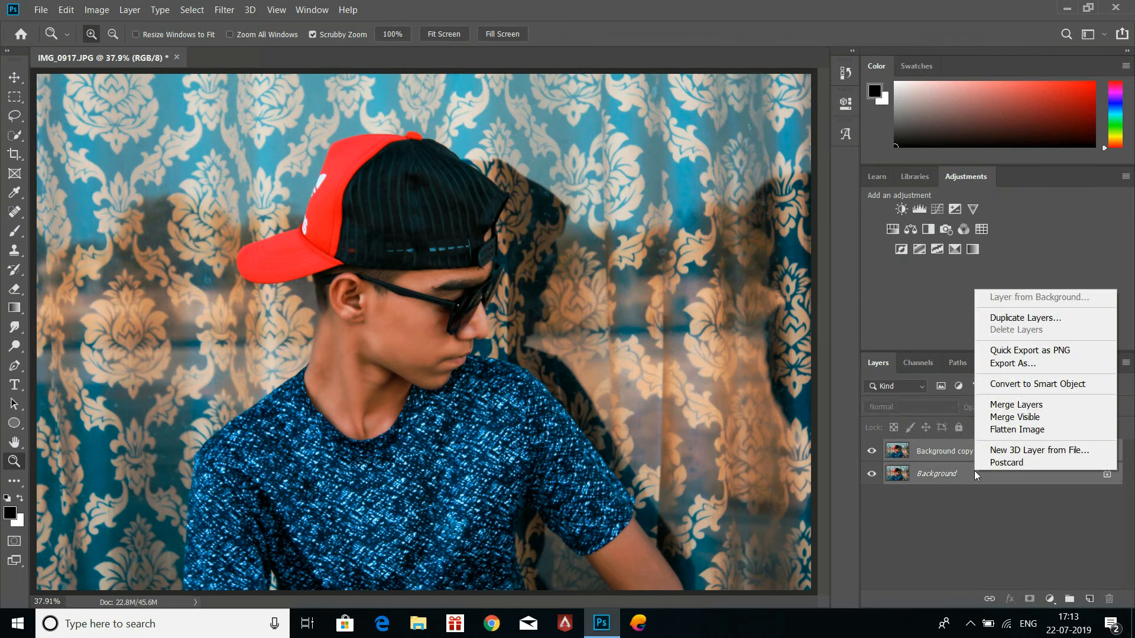
key(Escape)
click(96, 9)
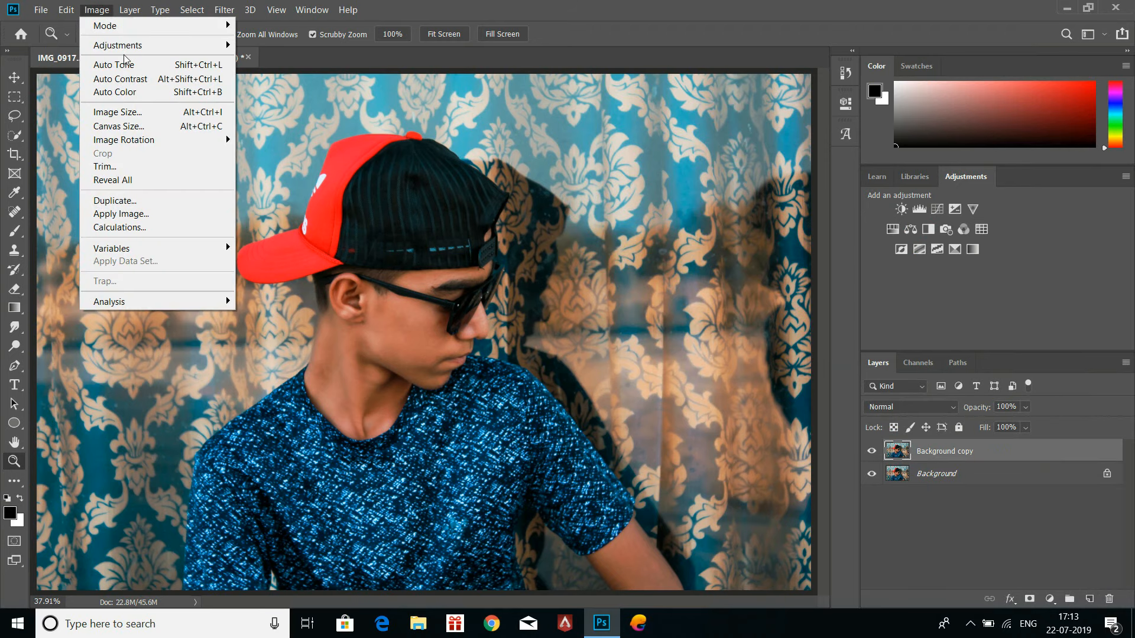
mouse_move(124, 44)
click(361, 174)
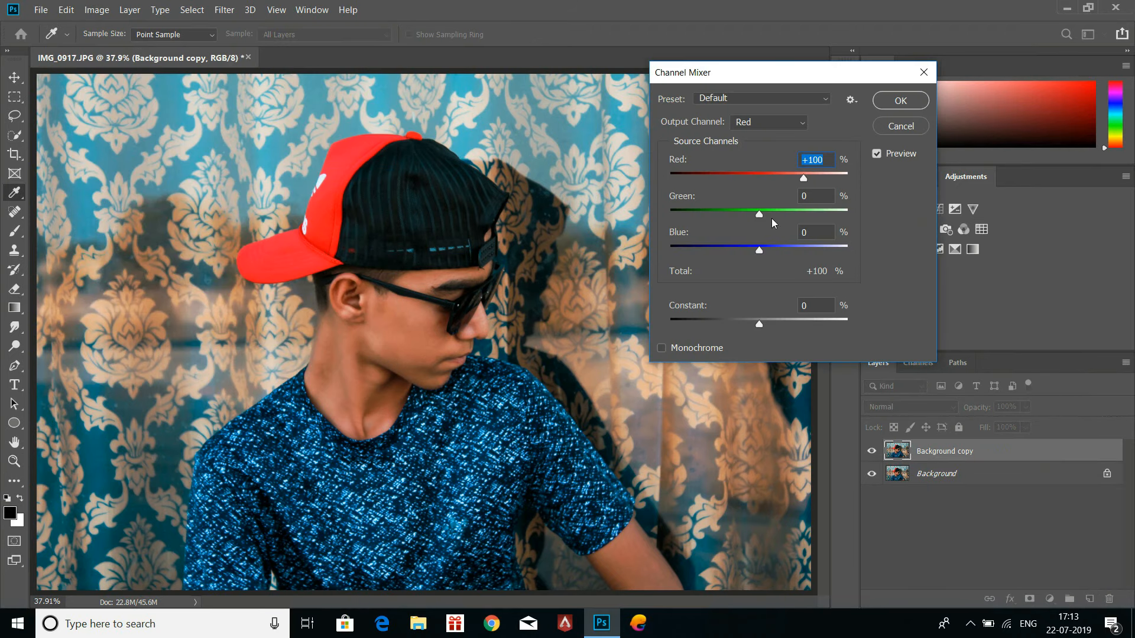
click(804, 178)
drag(759, 214, 760, 266)
drag(759, 324, 759, 331)
Set the Green output channel to Red +1, Green +102 and Blue +4, and apply the Channel Mixer.
click(758, 127)
click(766, 155)
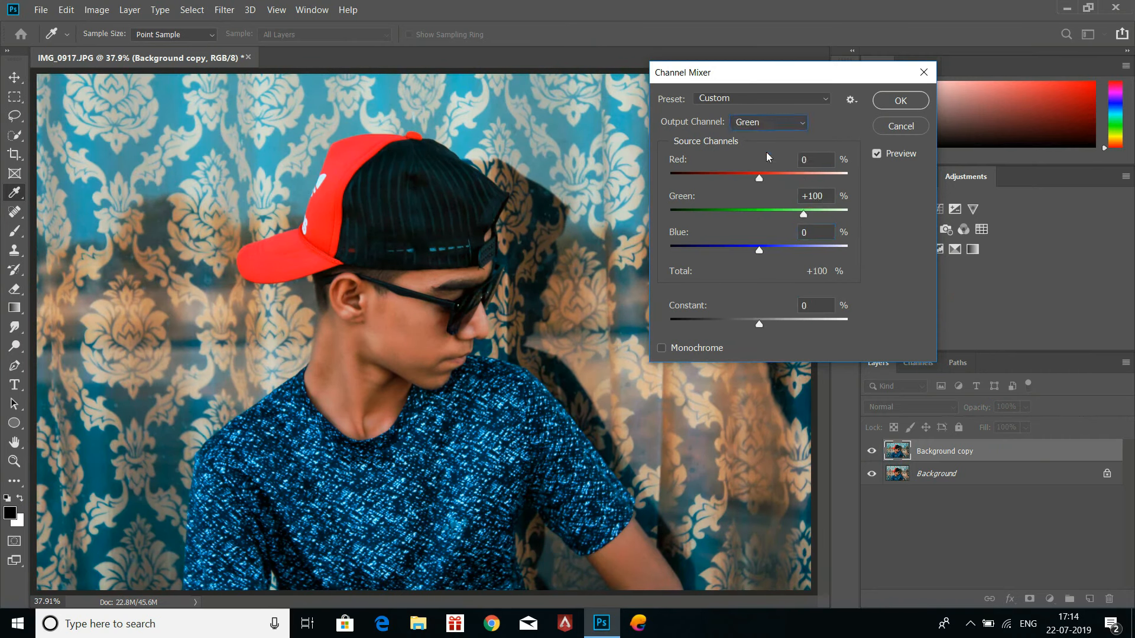
drag(757, 178, 760, 178)
drag(803, 211, 804, 219)
drag(763, 250, 763, 250)
click(818, 233)
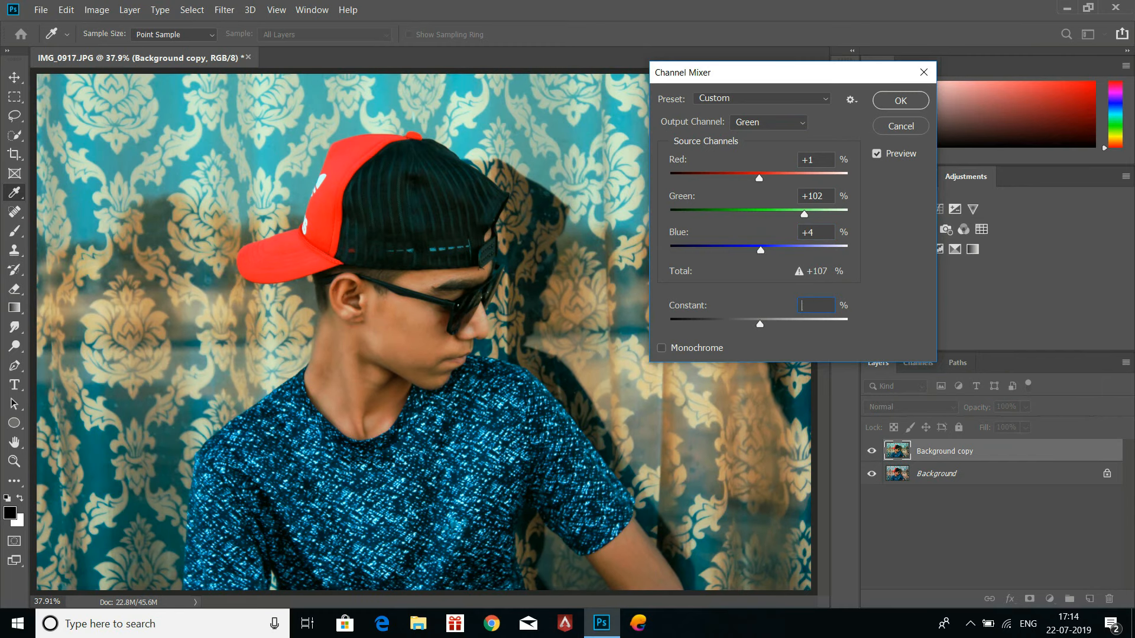
click(910, 101)
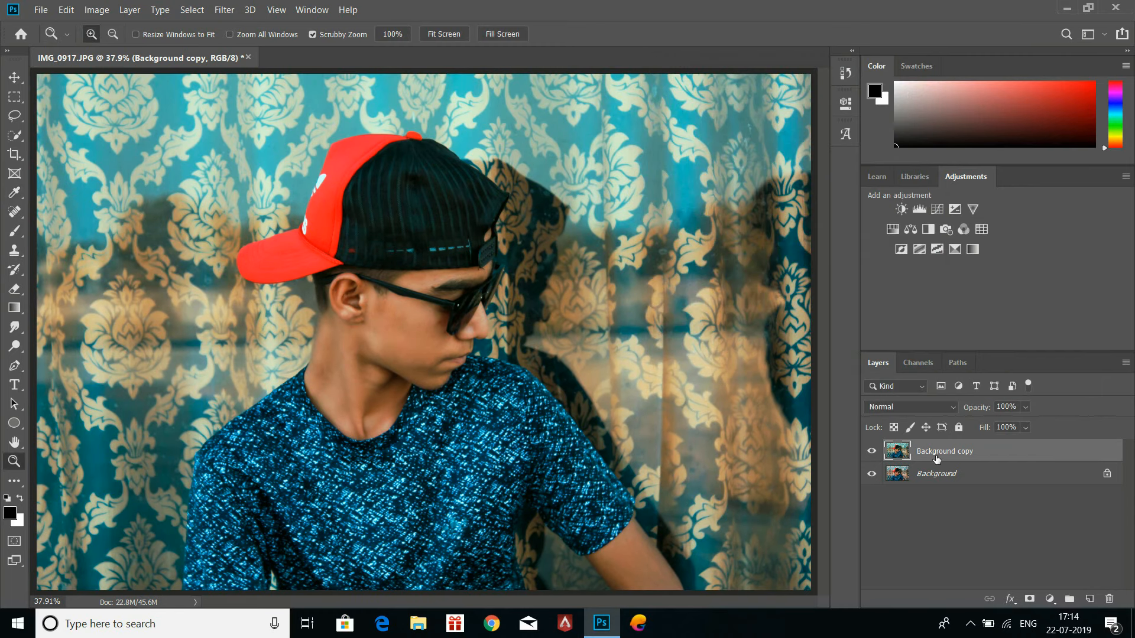
Merge Background copy with the Background layer and duplicate the merged Background as a new layer.
ctrl+click(966, 475)
right_click(969, 478)
click(1006, 414)
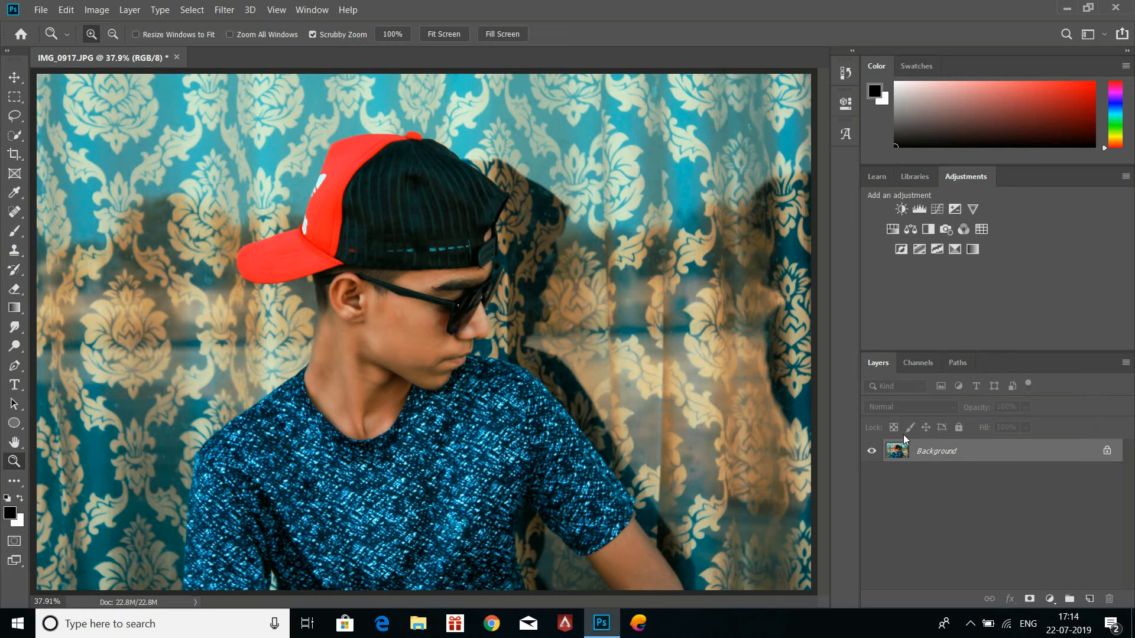
drag(905, 439, 1089, 598)
Open the new layer in the Camera Raw Filter and set the HSL luminance of Reds to +12 and Oranges to +22.
click(224, 9)
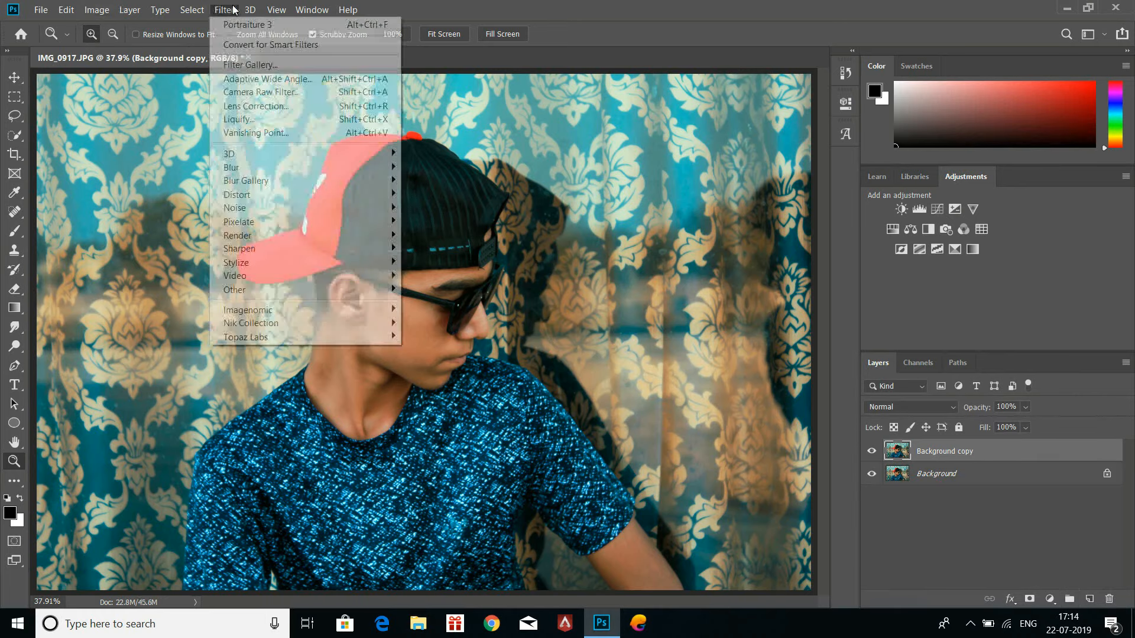
click(266, 92)
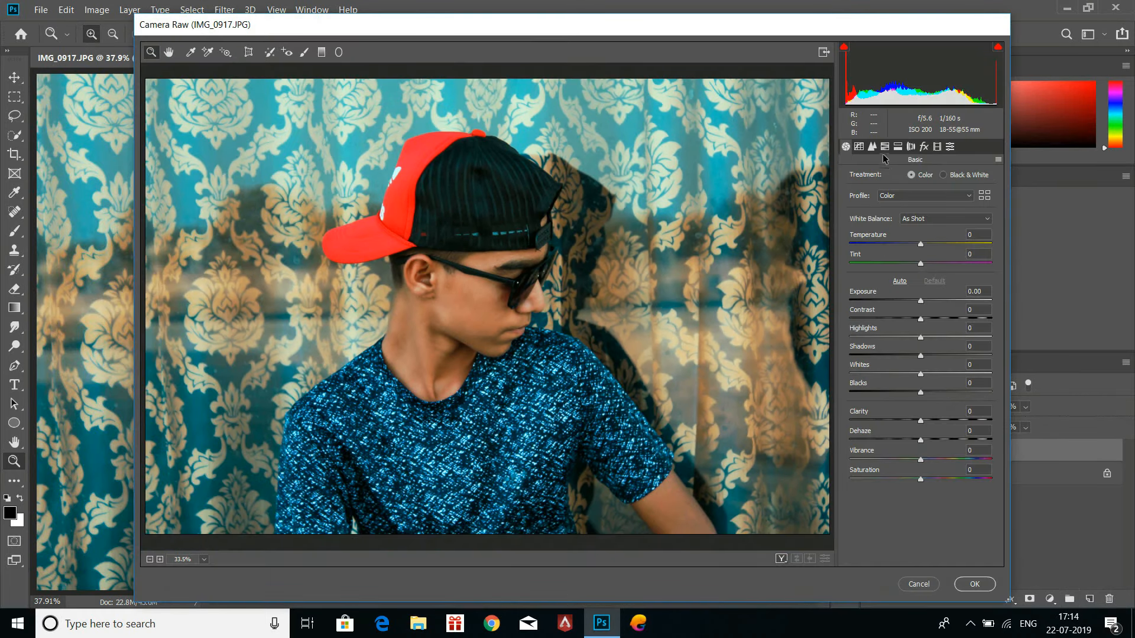
click(885, 146)
mouse_move(920, 240)
mouse_down()
mouse_move(932, 240)
mouse_move(911, 240)
mouse_move(914, 221)
mouse_move(928, 221)
mouse_move(937, 249)
mouse_up()
click(902, 180)
click(943, 178)
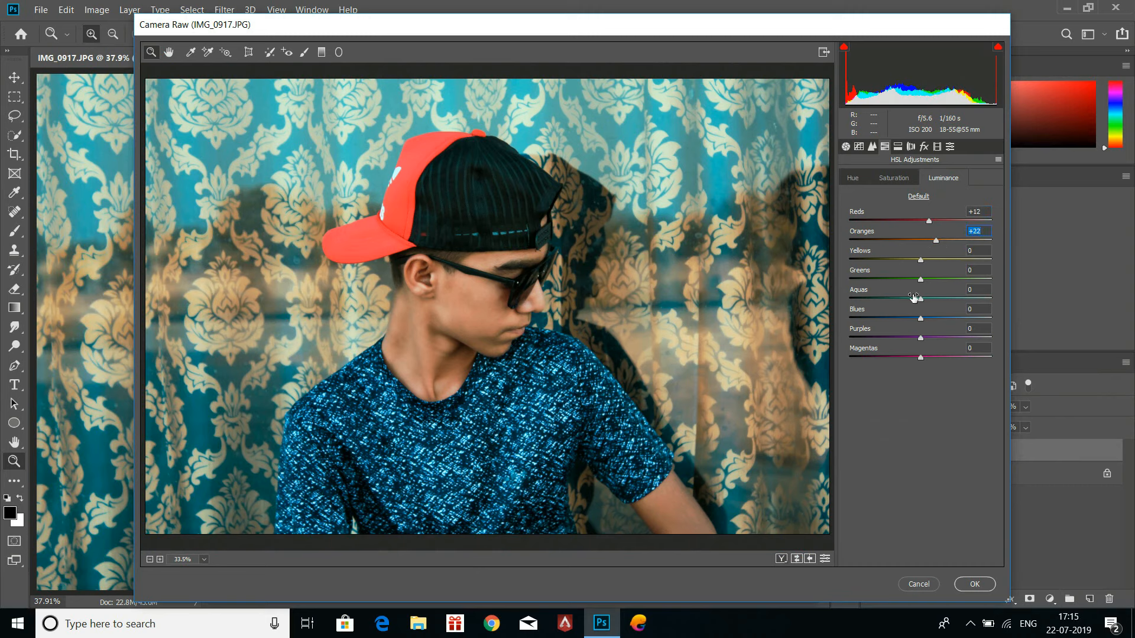
Boost the saturation of the photo's blue tones and apply the Camera Raw adjustments.
click(902, 179)
drag(941, 319, 964, 337)
click(864, 181)
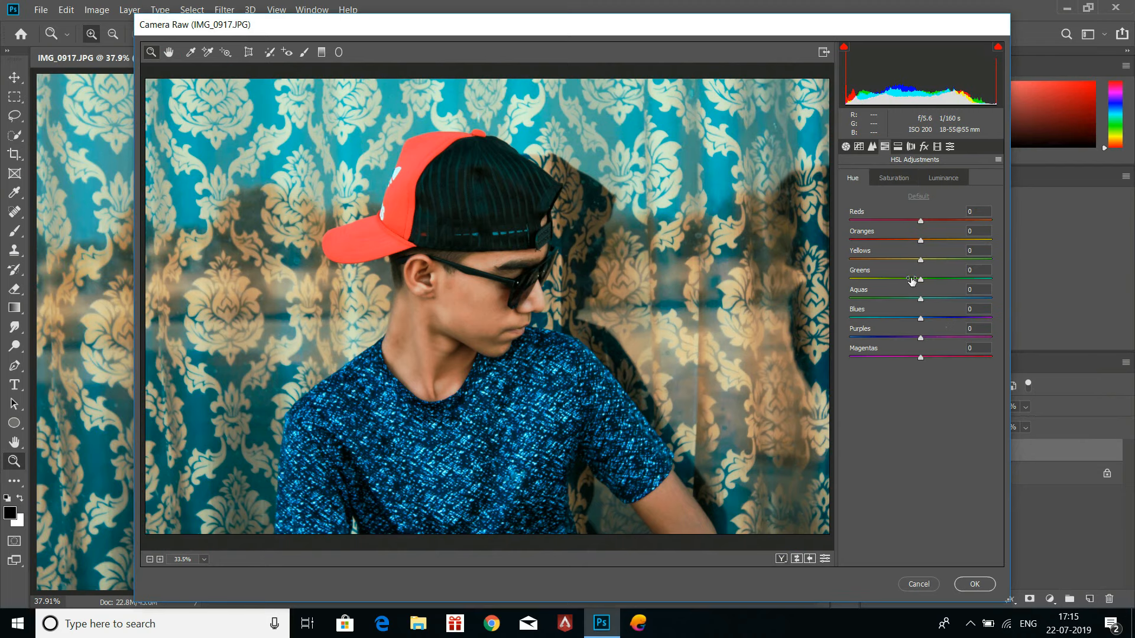
click(975, 584)
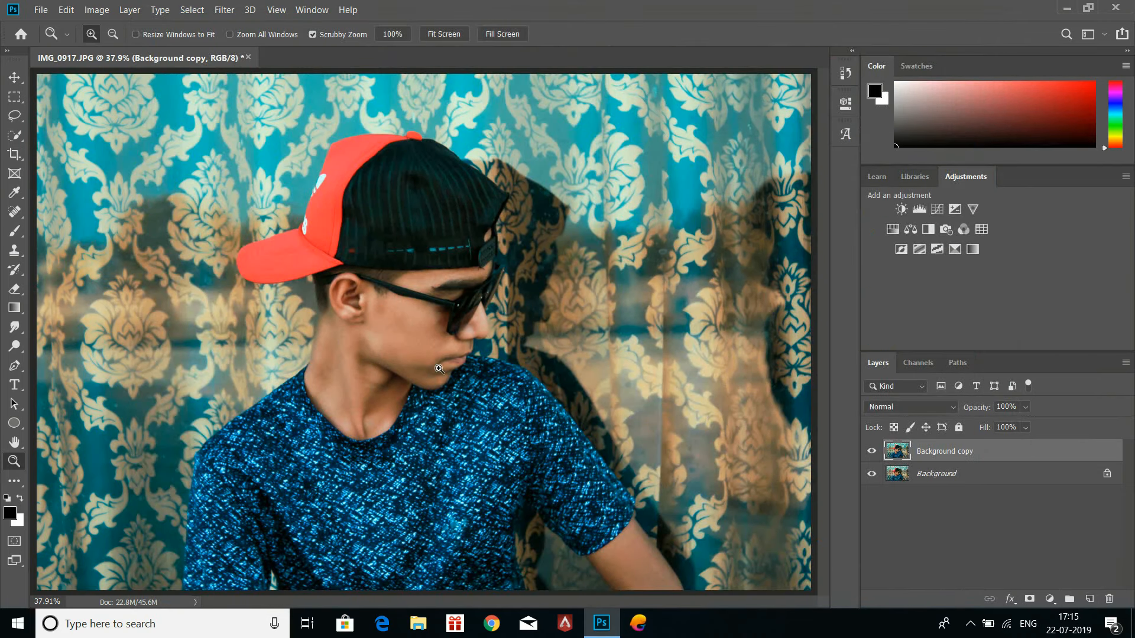
Merge the retouched Background copy with the Background layer.
right_click(925, 473)
click(976, 407)
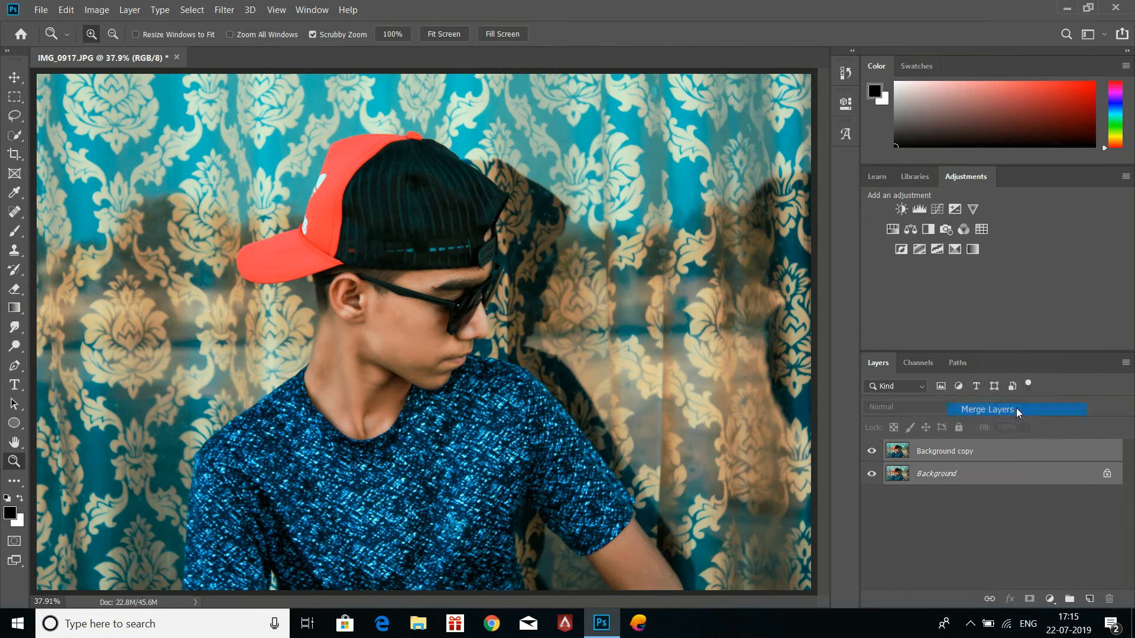
Duplicate the Background layer and set its Selective Color Reds to Cyan -14, Magenta +3, Yellow +8 and Black -13.
drag(1097, 583, 1089, 599)
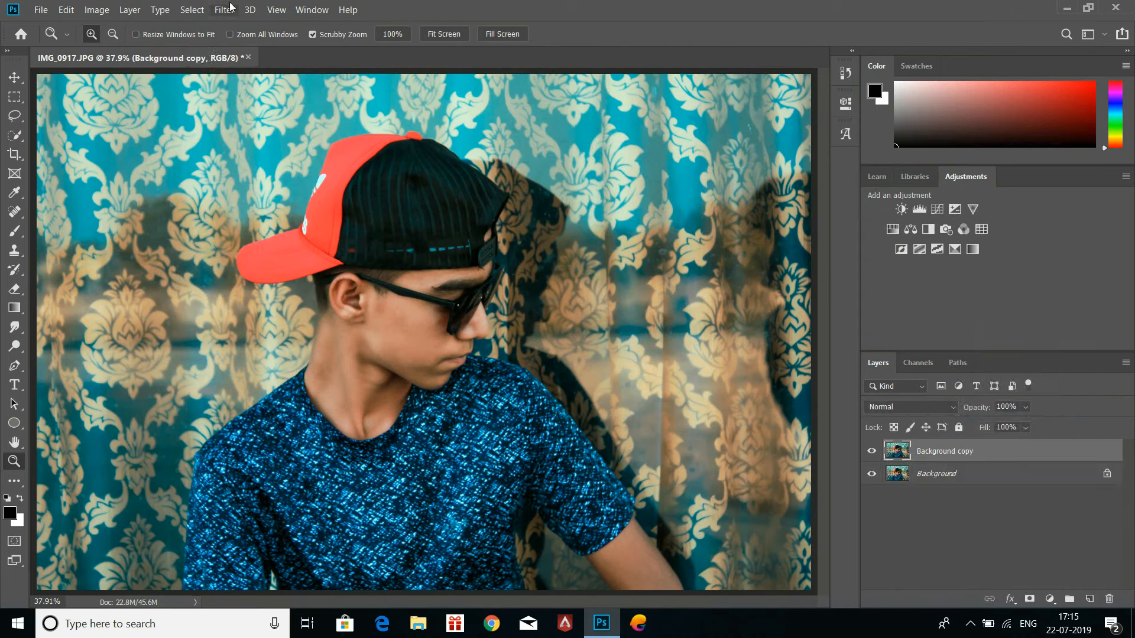
click(94, 10)
mouse_move(178, 45)
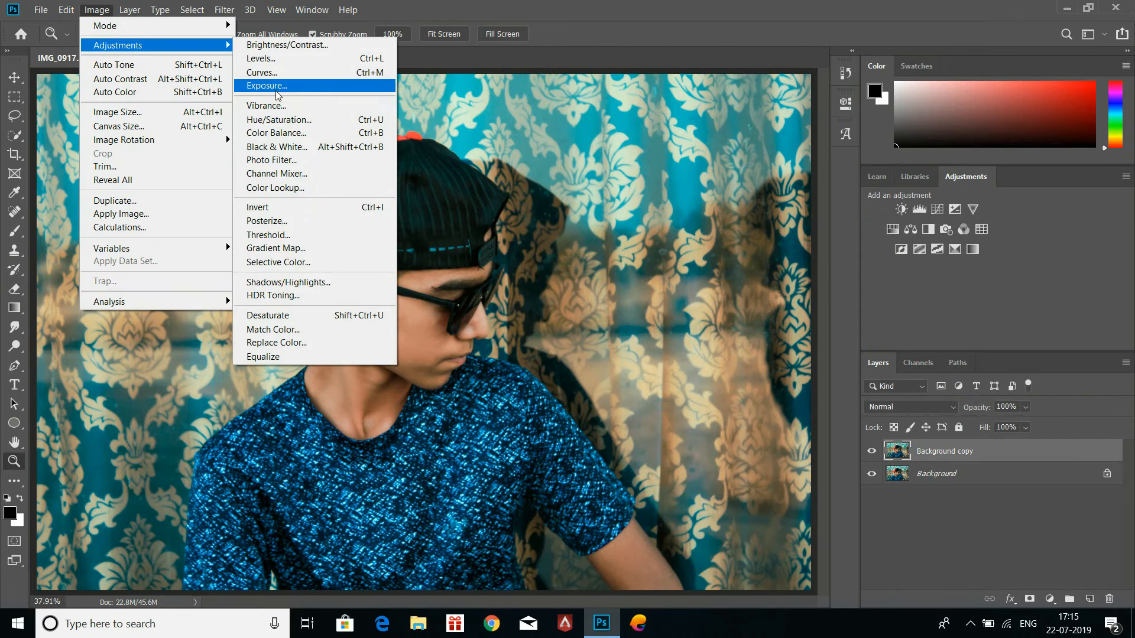
click(321, 264)
drag(743, 140, 745, 203)
mouse_move(737, 246)
mouse_down()
mouse_move(710, 238)
mouse_move(726, 238)
mouse_up()
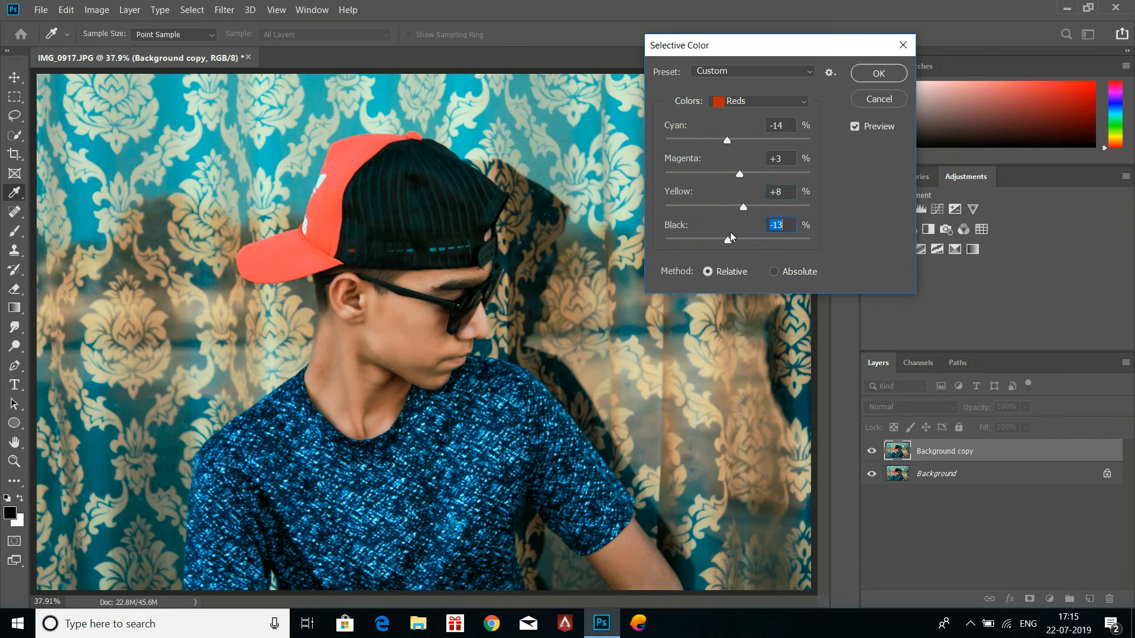
In Selective Color, set Yellows to Cyan +19, Magenta +16, Yellow -13, Black -15, and set Greens to Cyan -15.
click(760, 101)
click(746, 113)
drag(764, 148, 723, 240)
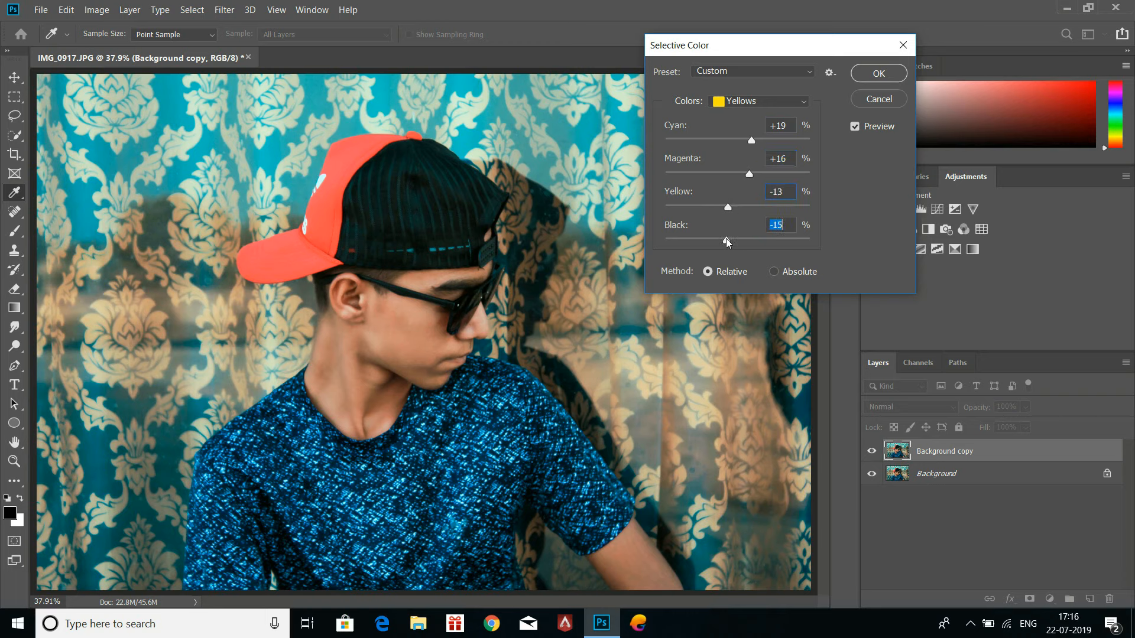
click(768, 102)
click(764, 127)
click(738, 142)
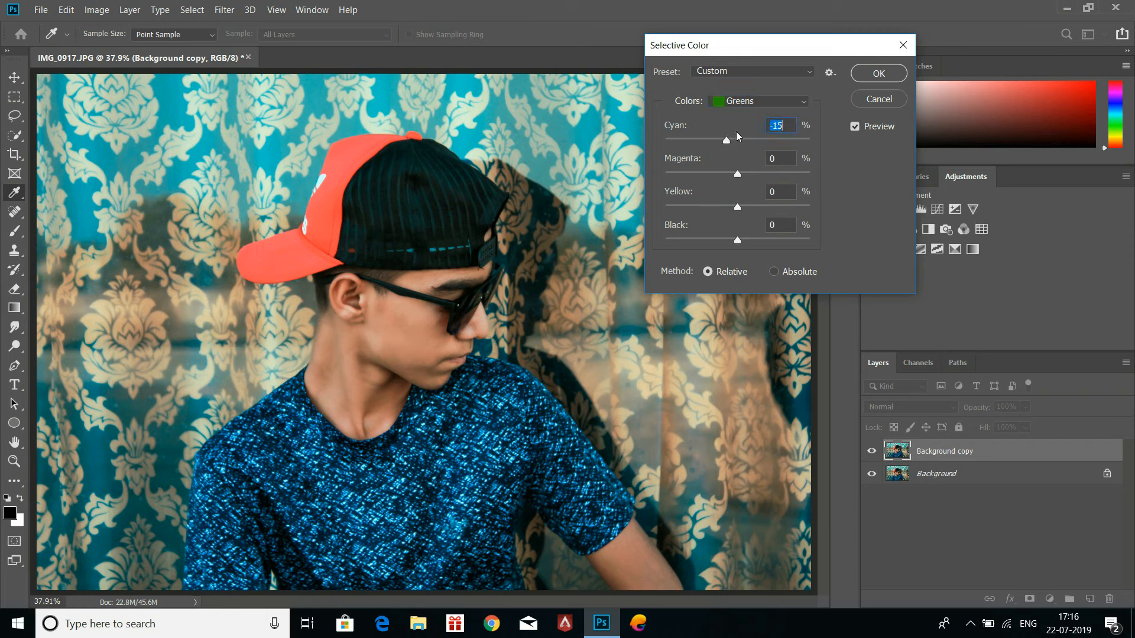
Shift the Selective Color Cyans toward blue with more Magenta, and reduce Magenta and slightly raise Black in the Blues.
click(762, 102)
click(749, 150)
drag(738, 141, 761, 175)
drag(737, 207, 737, 251)
click(796, 107)
click(745, 164)
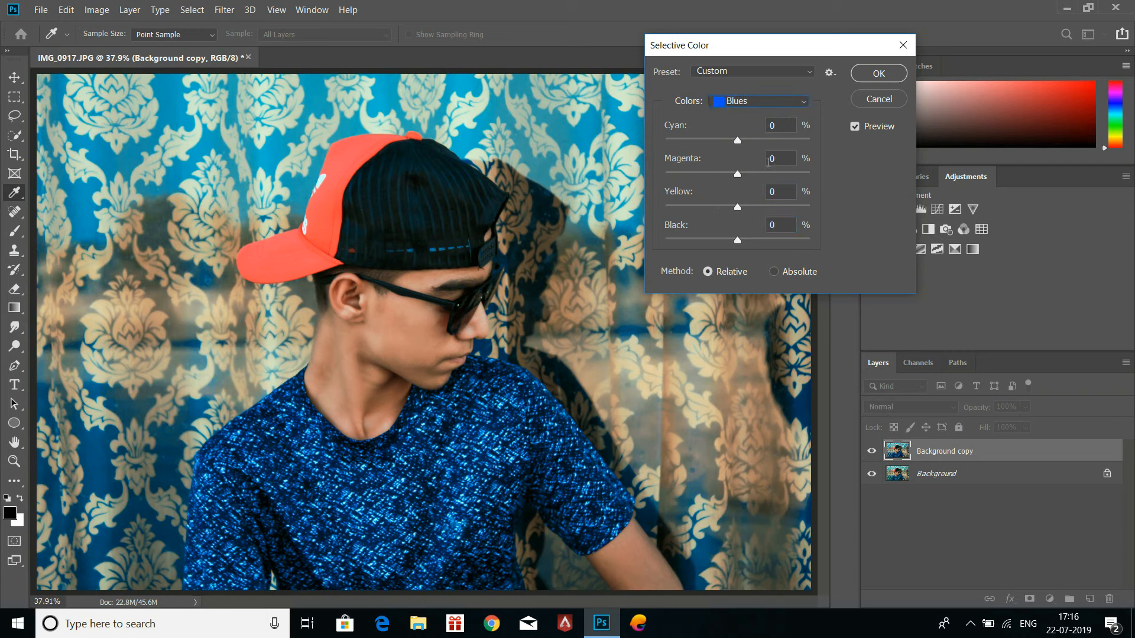
drag(737, 140, 743, 242)
Set the Selective Color Neutrals to Cyan -2, Magenta -2 and Yellow -5, and slightly raise their Black.
click(786, 102)
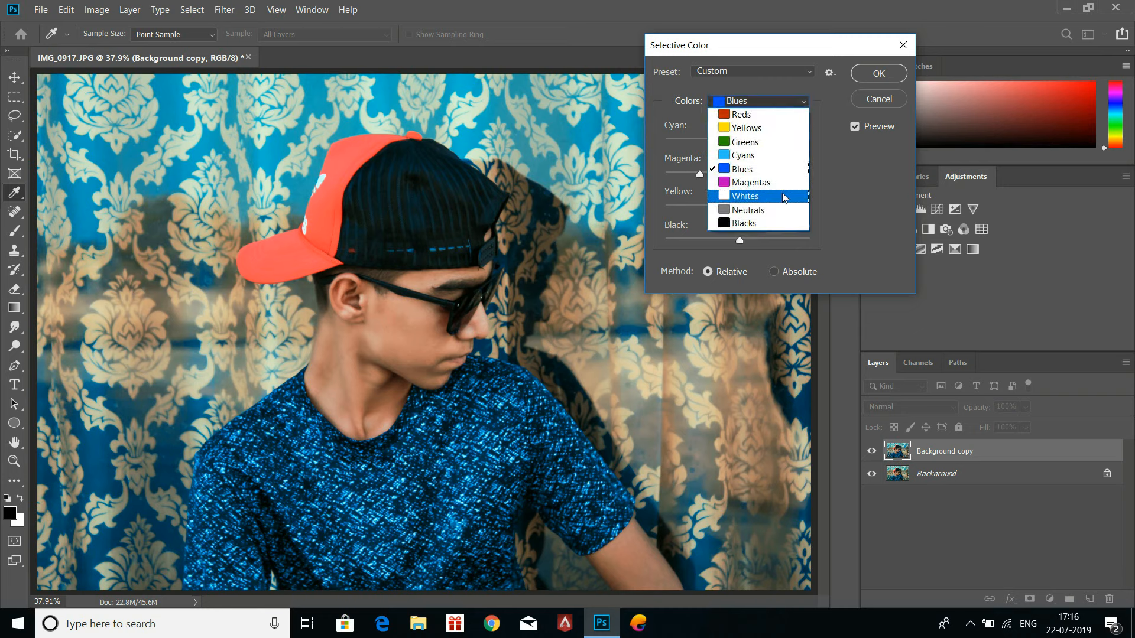
click(778, 218)
mouse_move(737, 142)
mouse_down()
mouse_move(739, 173)
mouse_move(735, 161)
mouse_up()
drag(737, 207, 736, 207)
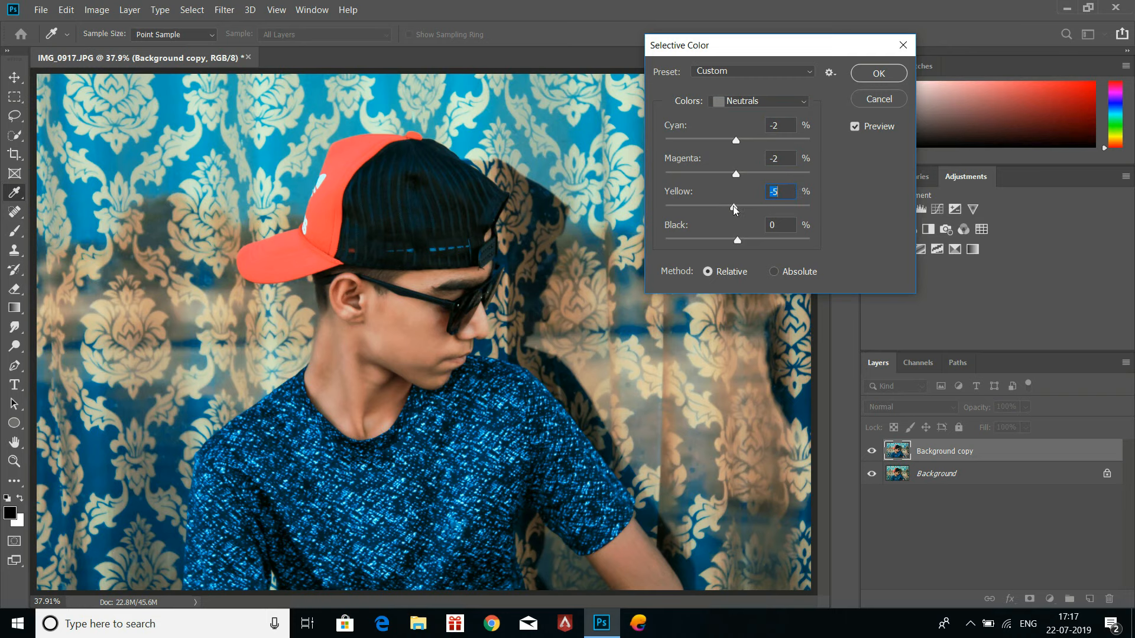
mouse_move(737, 241)
mouse_down()
mouse_move(726, 243)
mouse_move(742, 242)
mouse_up()
Set the Selective Color Whites to Cyan +33, Magenta +22, Yellow +29 and Black -31, and apply the adjustment.
click(786, 96)
click(785, 200)
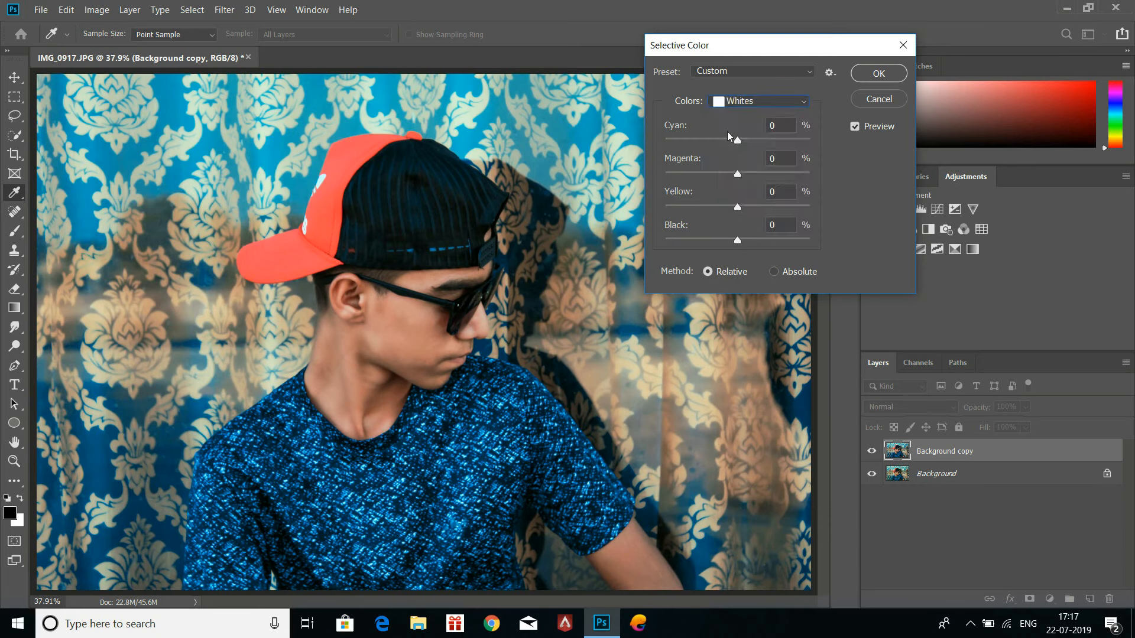
drag(737, 140, 716, 243)
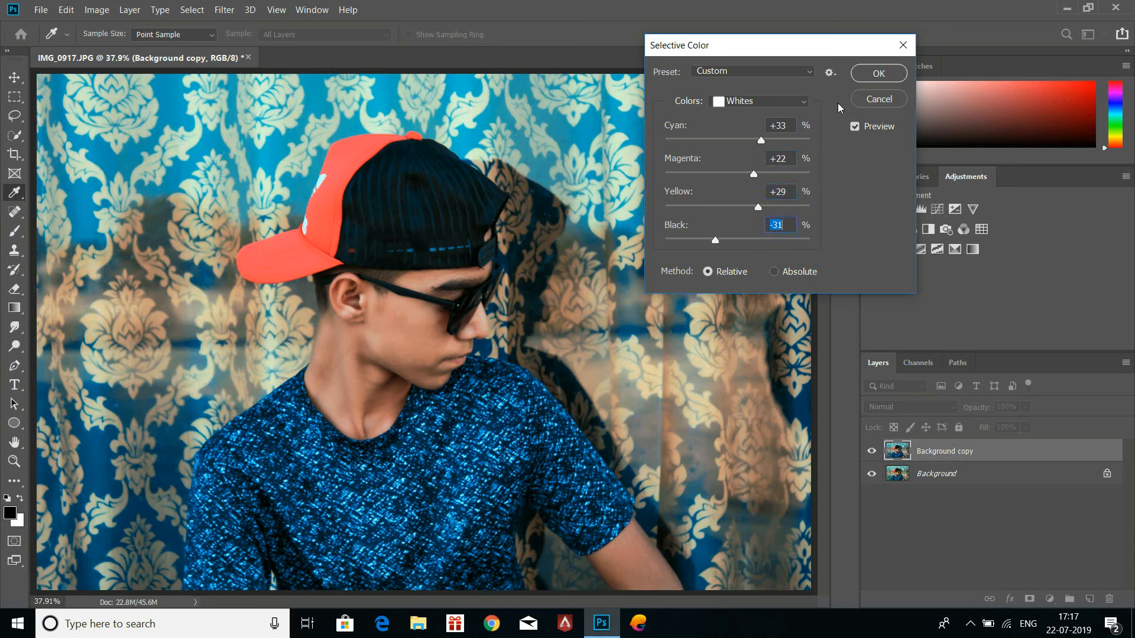
click(855, 78)
Merge the color-corrected Background copy into the Background layer and duplicate the merged result.
key(z)
right_click(1070, 475)
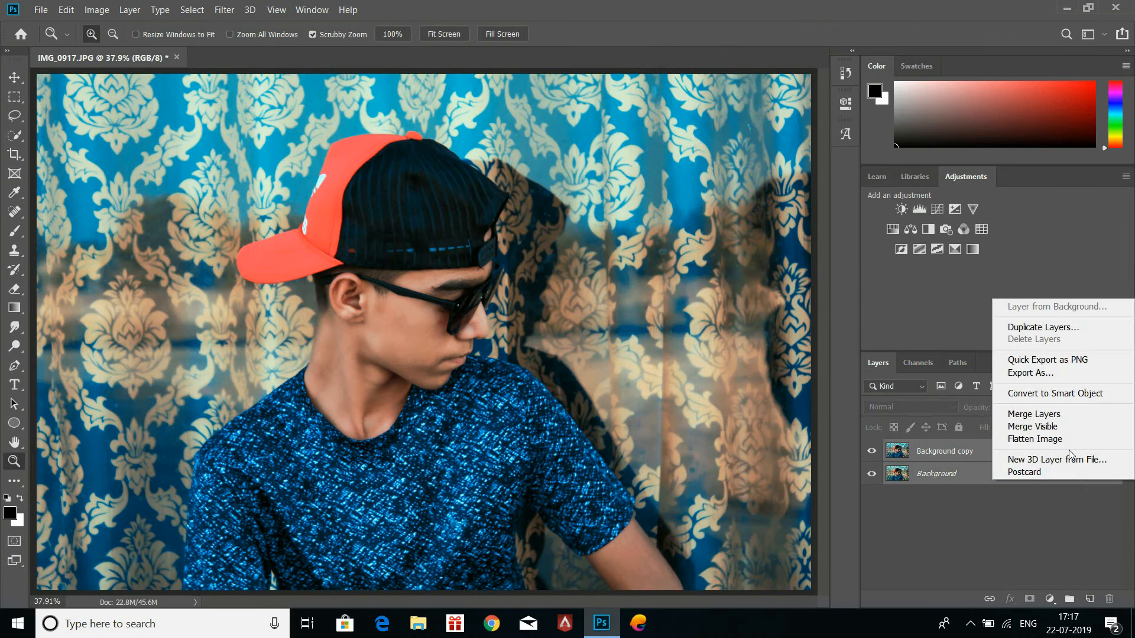
click(1069, 456)
drag(1069, 452, 1090, 599)
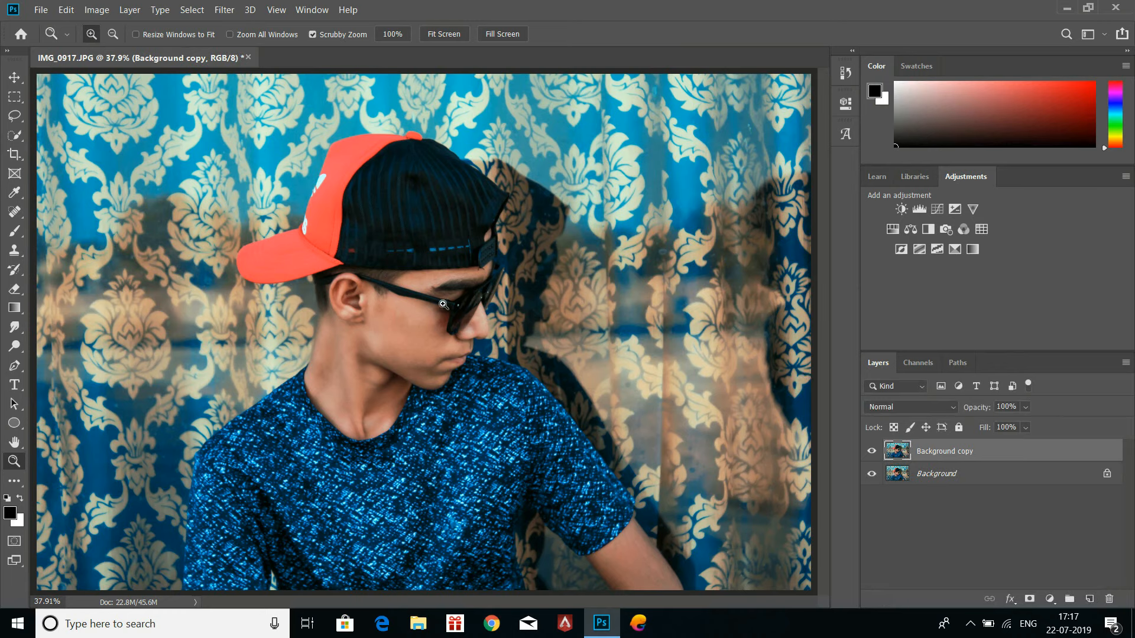
Open the copy in the Camera Raw Filter and set Temperature -3, Tint -9, Contrast +8, Shadows +8 and Whites +9.
click(224, 10)
click(273, 92)
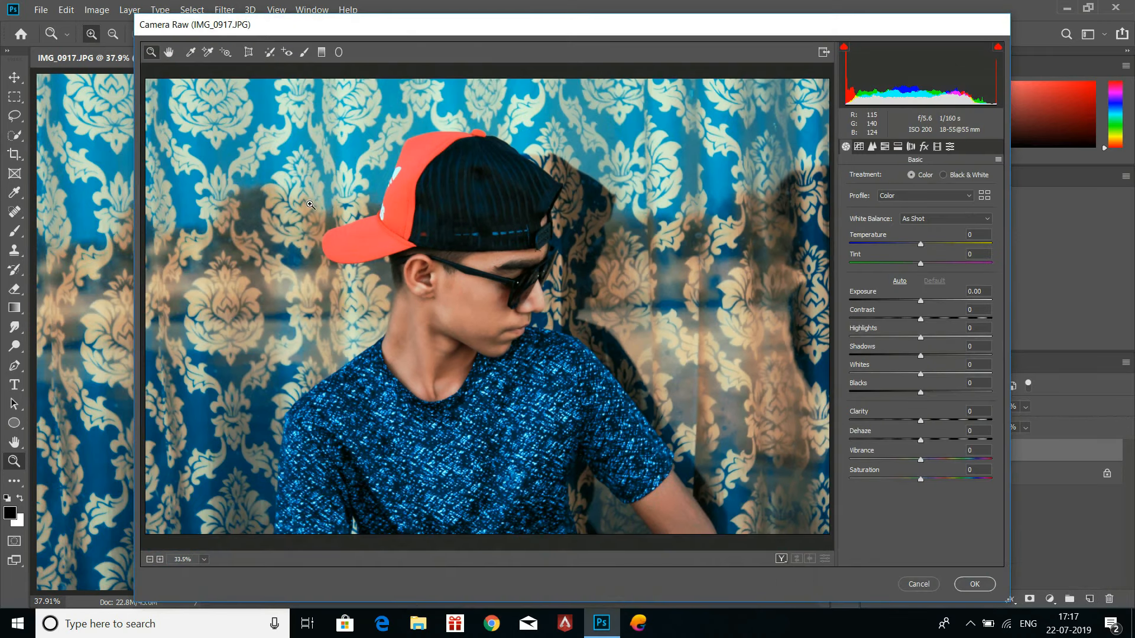
drag(921, 245, 917, 245)
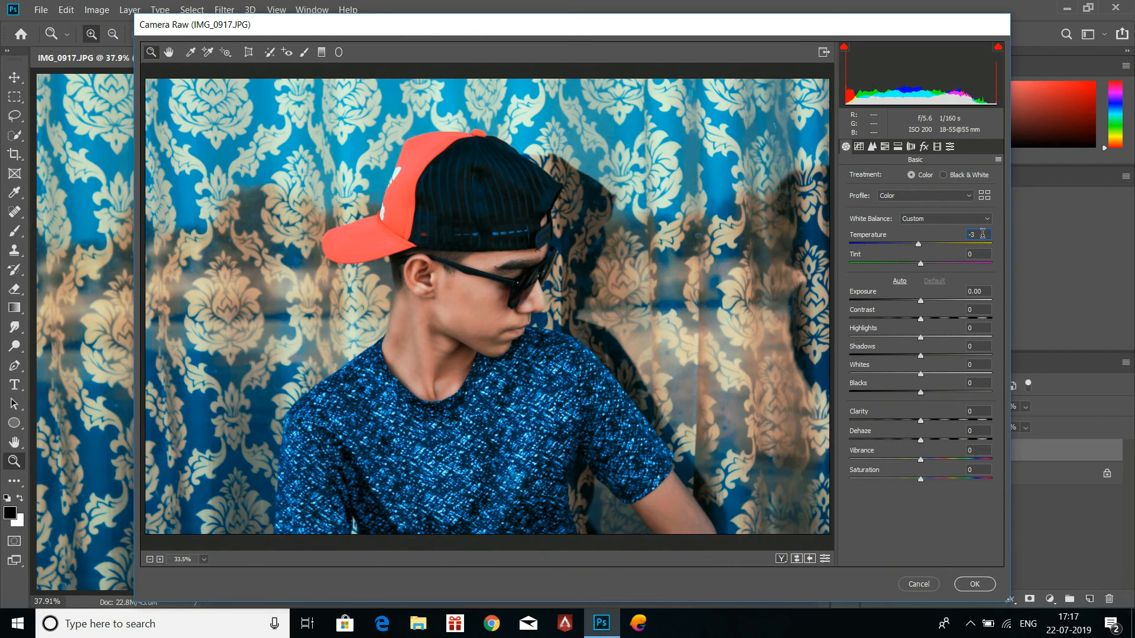
key(Up)
key(Up)
click(920, 264)
drag(921, 320, 926, 355)
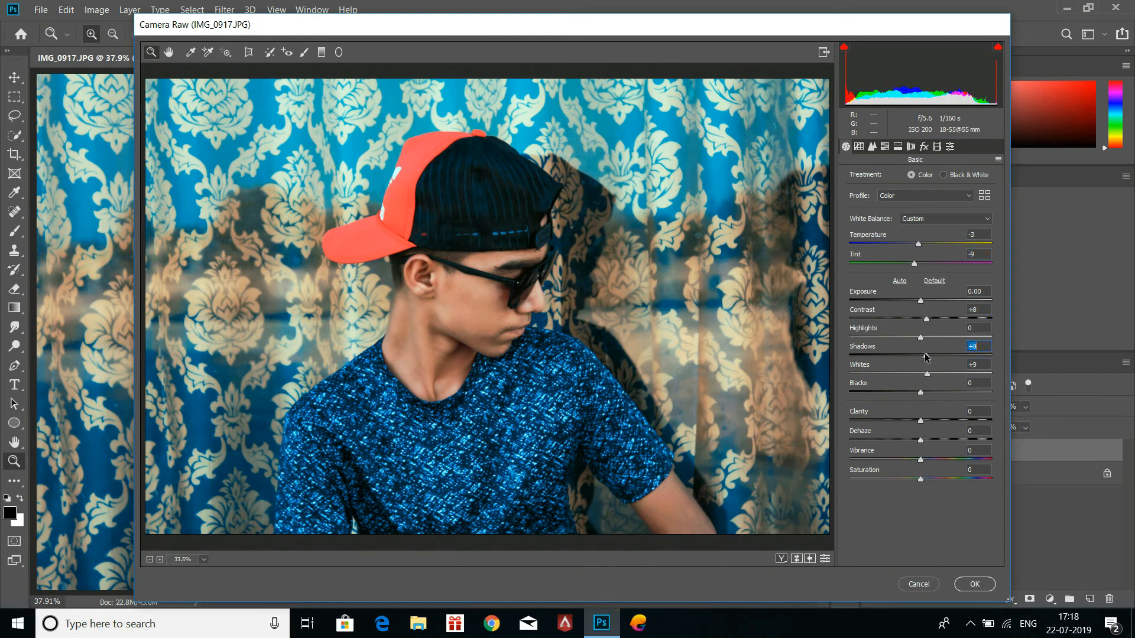
Set the HSL hue of Blues to -41 and their saturation to +6, and apply the Camera Raw adjustments.
click(859, 146)
click(885, 147)
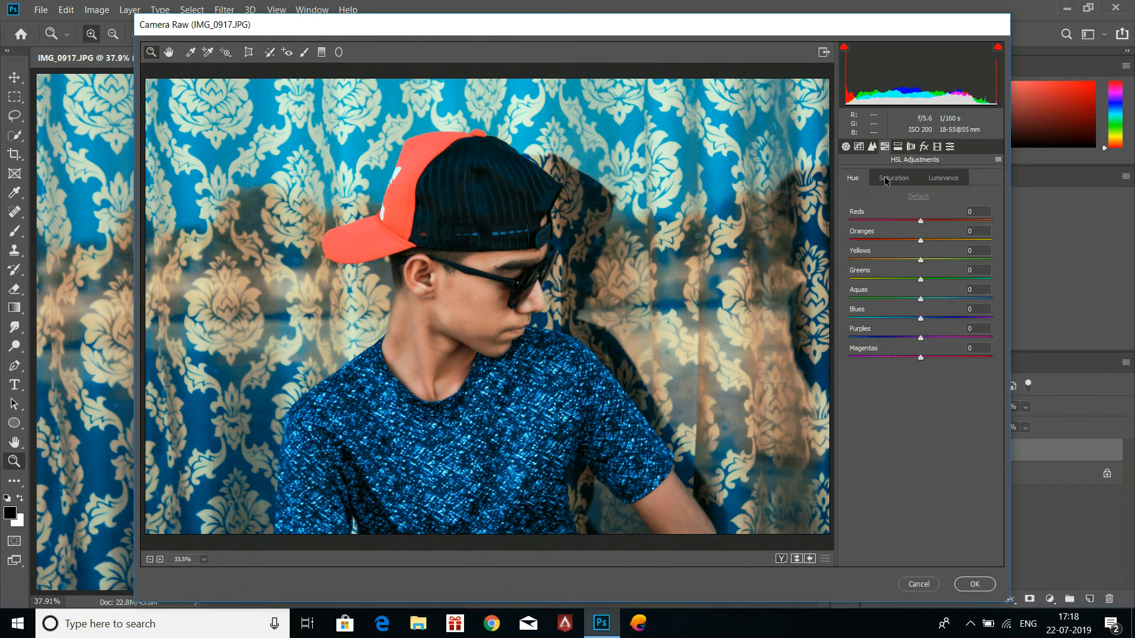
drag(921, 320, 892, 319)
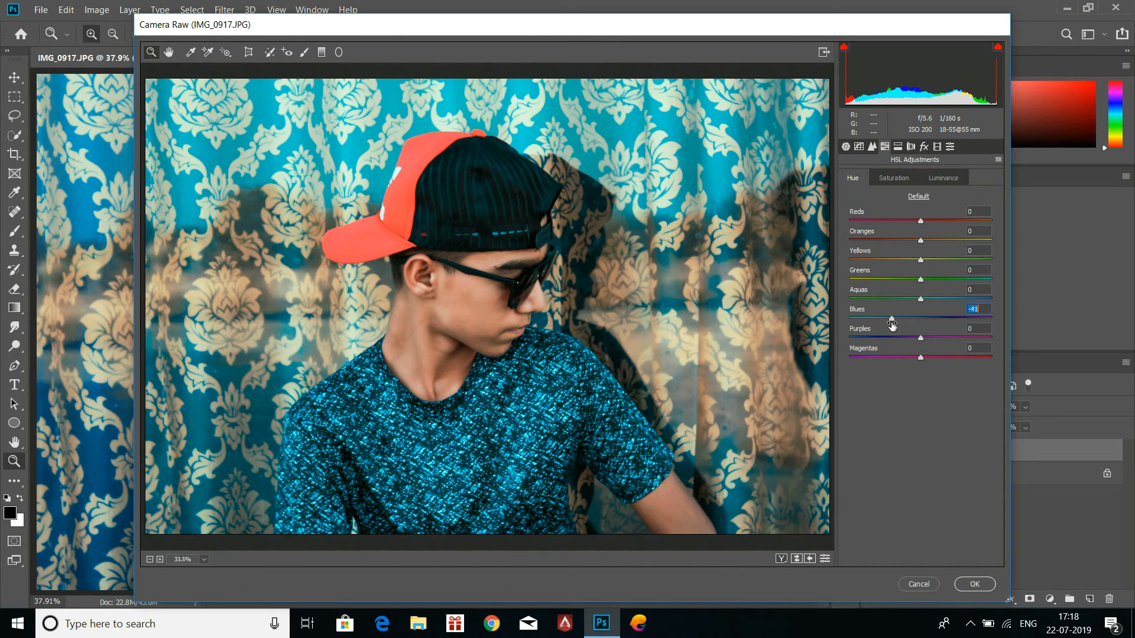
click(894, 178)
drag(950, 319, 926, 334)
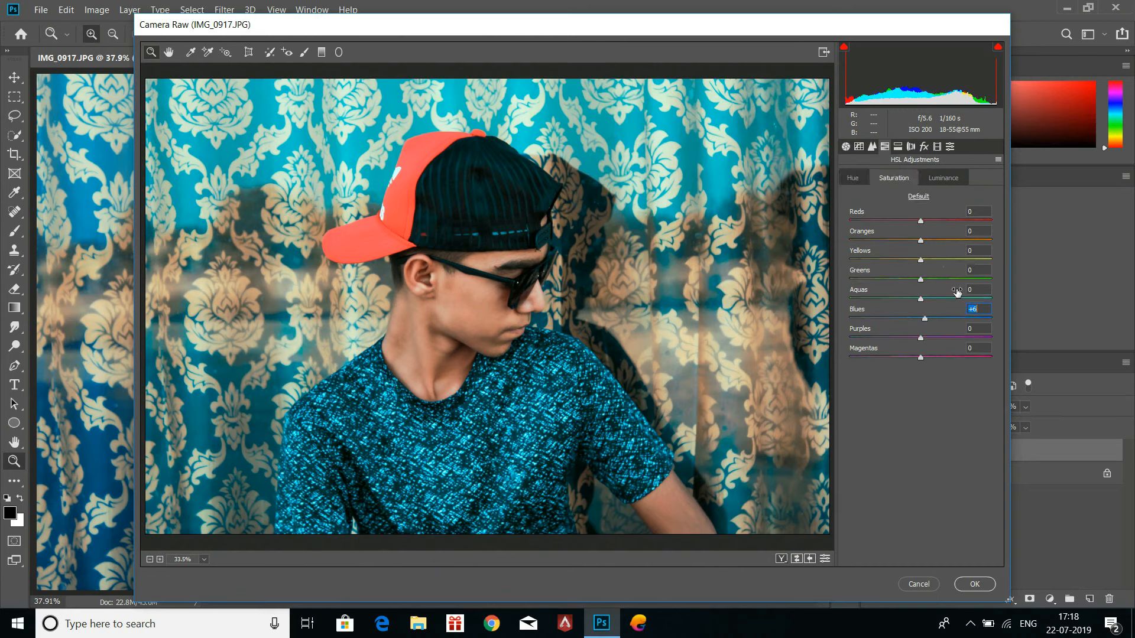
click(963, 587)
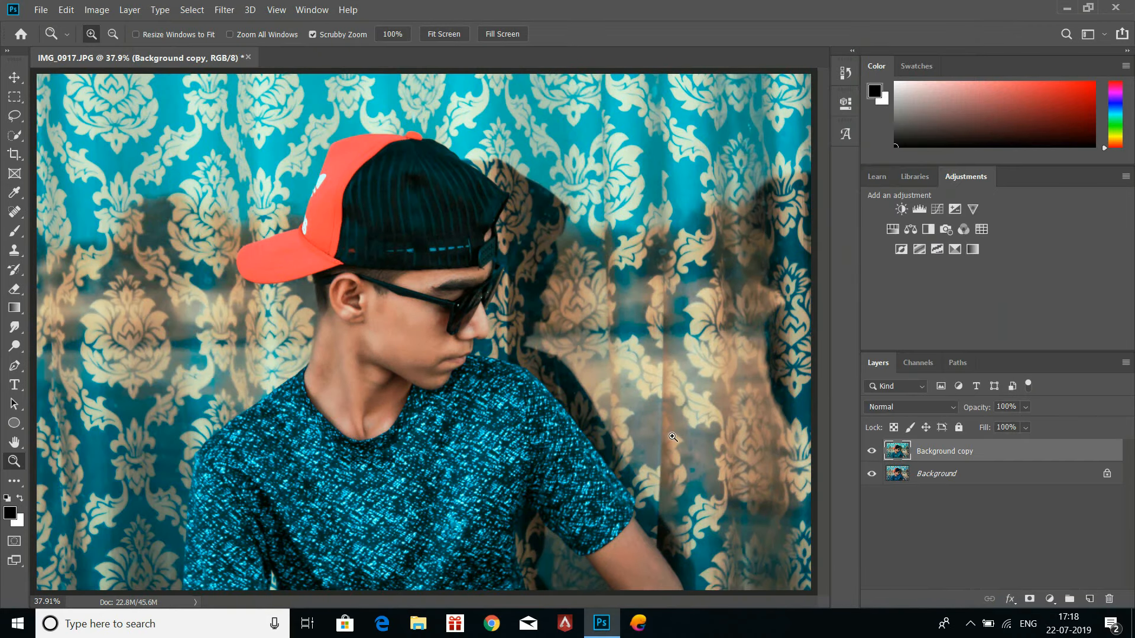
Merge the teal-toned Background copy with the Background layer.
ctrl+click(927, 482)
right_click(928, 483)
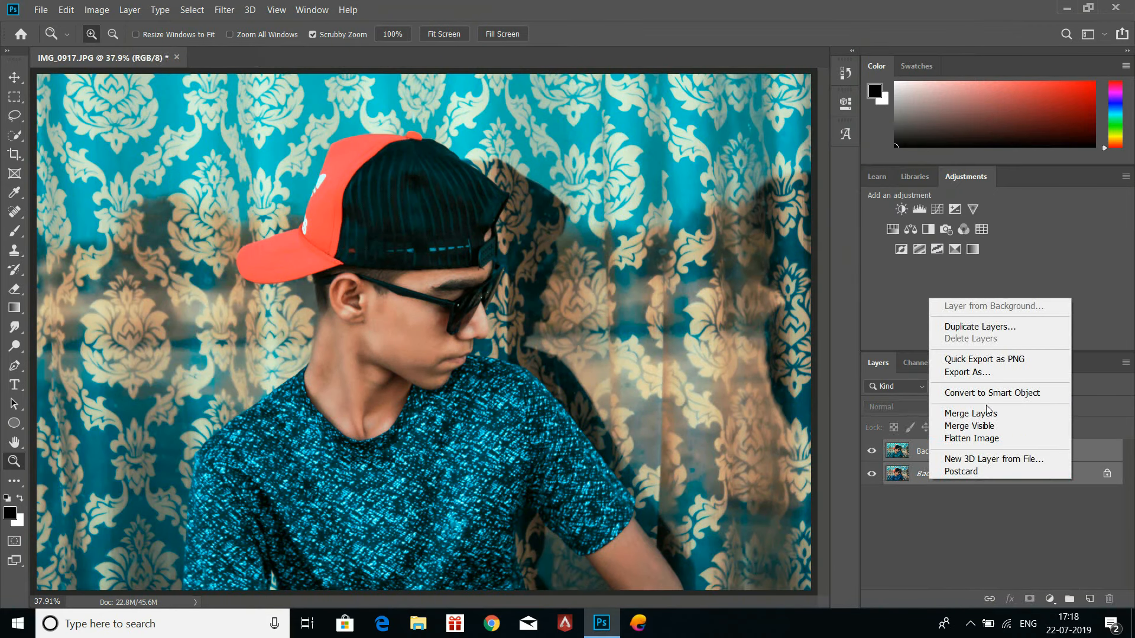
click(986, 413)
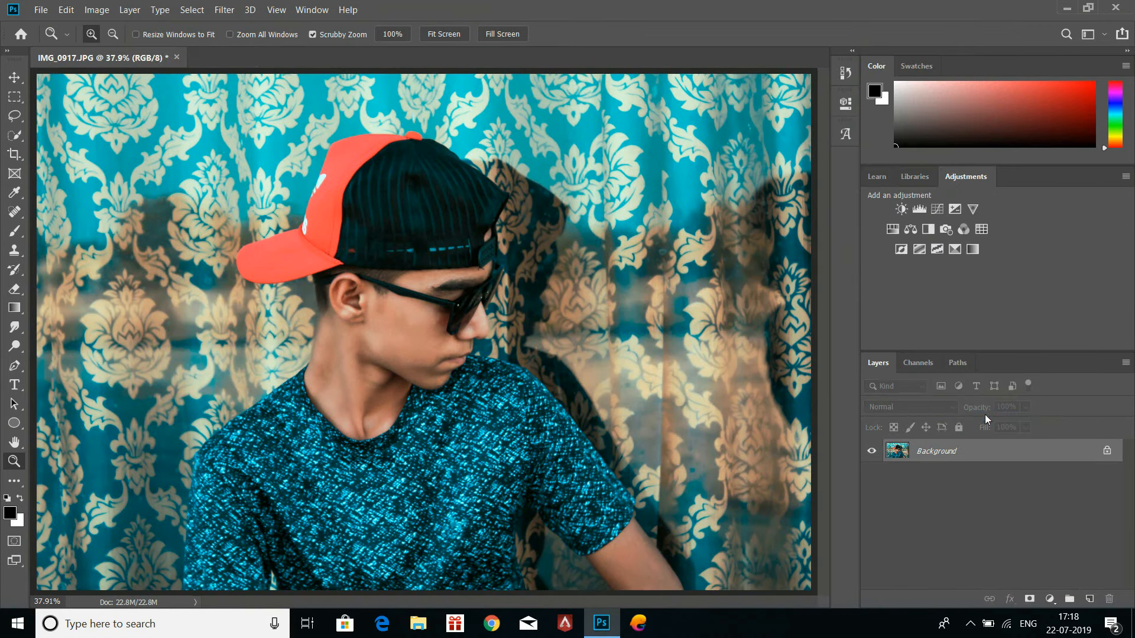
Add a Color Lookup adjustment layer using the 3DLUT file _Orange and Blue 16.cube.
click(225, 13)
click(260, 120)
click(981, 229)
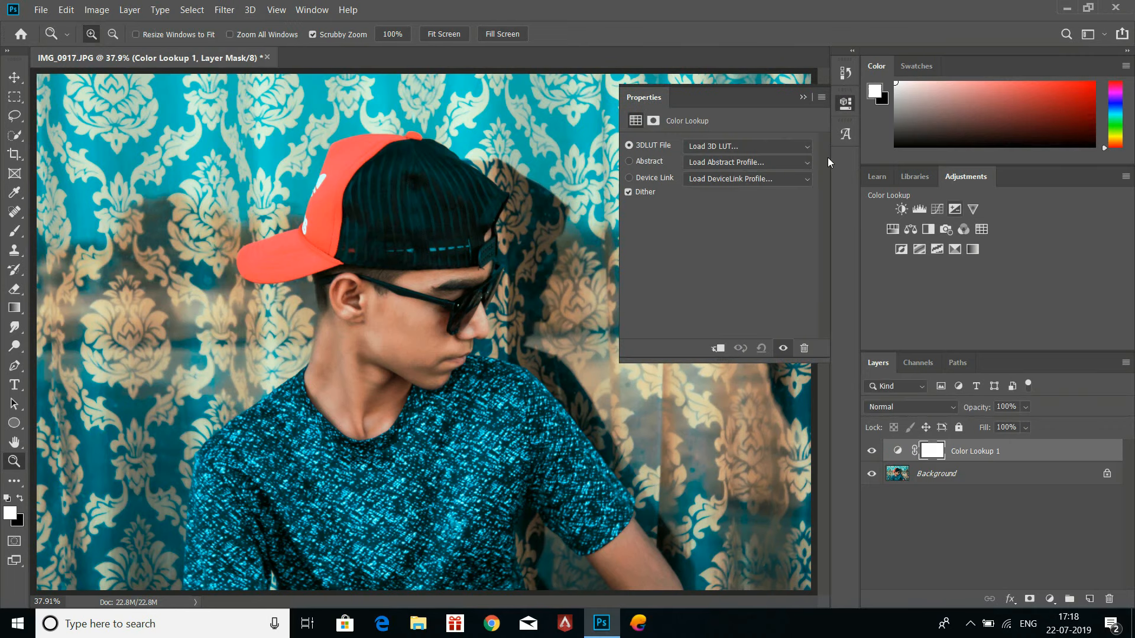
click(763, 145)
click(785, 63)
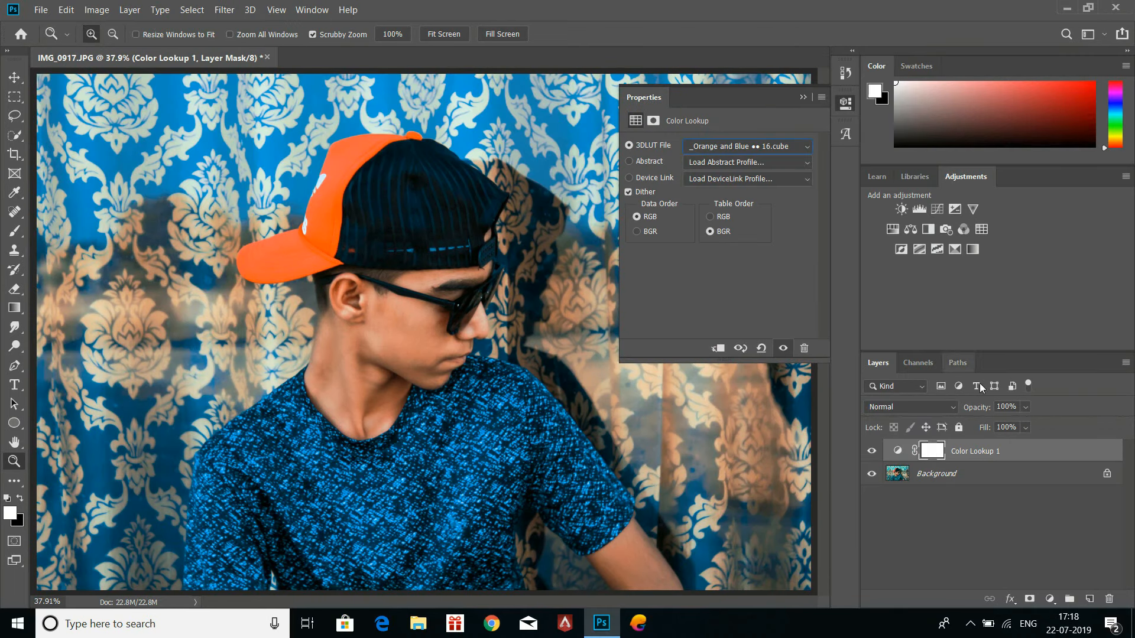
Reduce the Color Lookup layer's opacity to 38% and merge it down into the Background layer.
drag(1000, 421, 1003, 424)
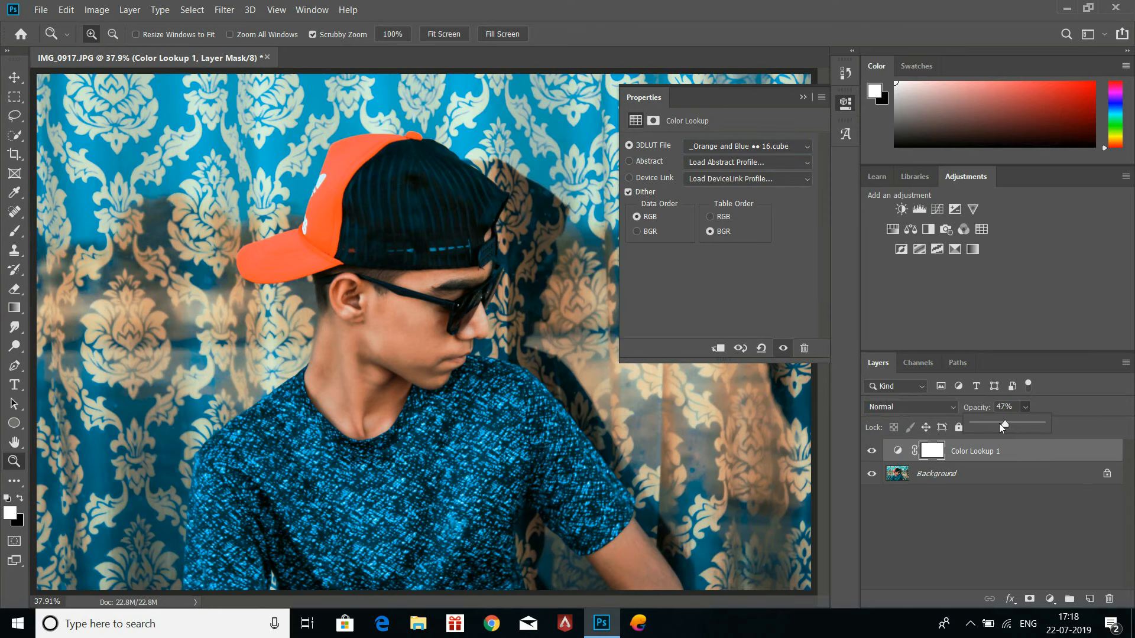
click(803, 96)
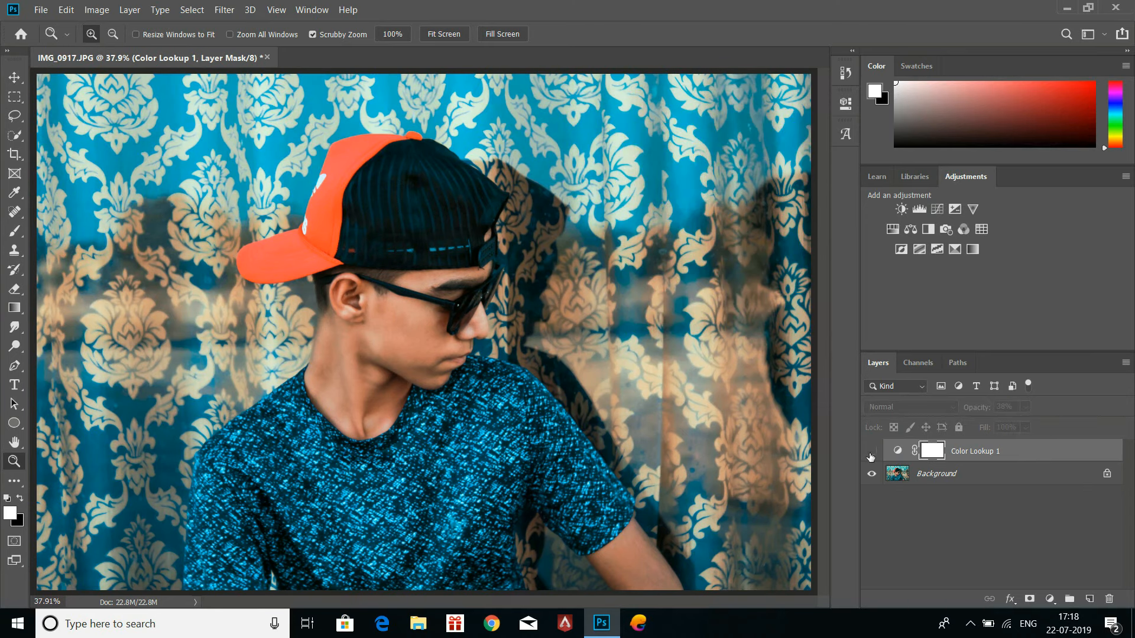
key(ctrl+e)
Open the merged photo in the Camera Raw Filter and set the HSL saturation of Oranges to -13.
click(224, 10)
click(260, 94)
click(885, 146)
click(893, 178)
drag(920, 241, 911, 241)
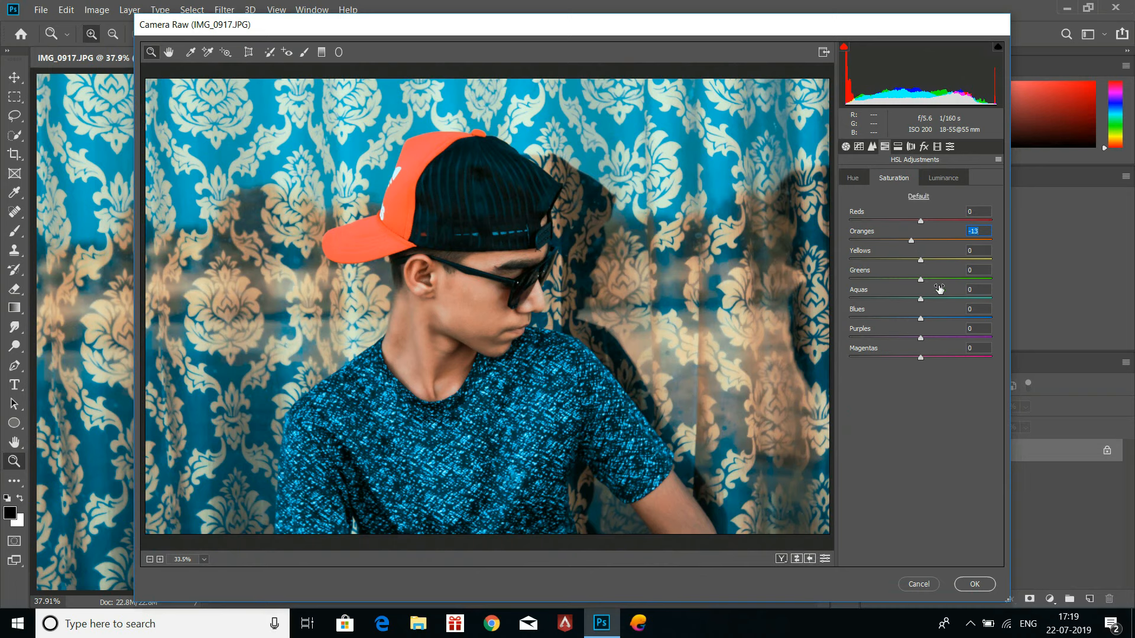
Shift the HSL hue of the blue tones toward teal and apply the Camera Raw adjustments.
click(853, 178)
drag(920, 319, 897, 301)
click(950, 178)
click(924, 146)
click(974, 584)
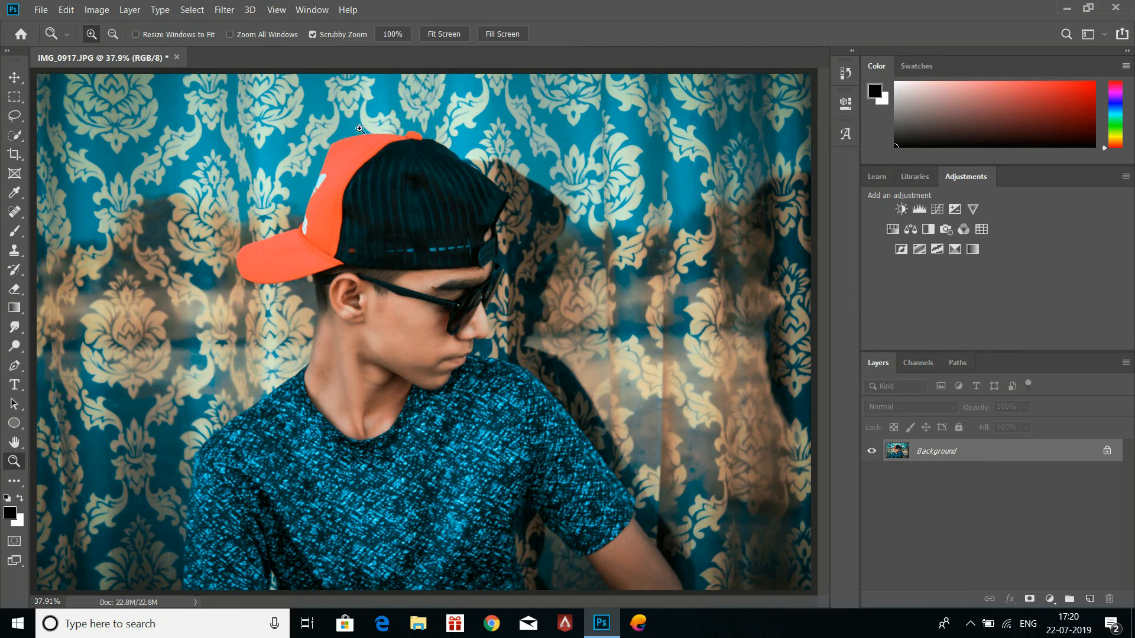
click(41, 9)
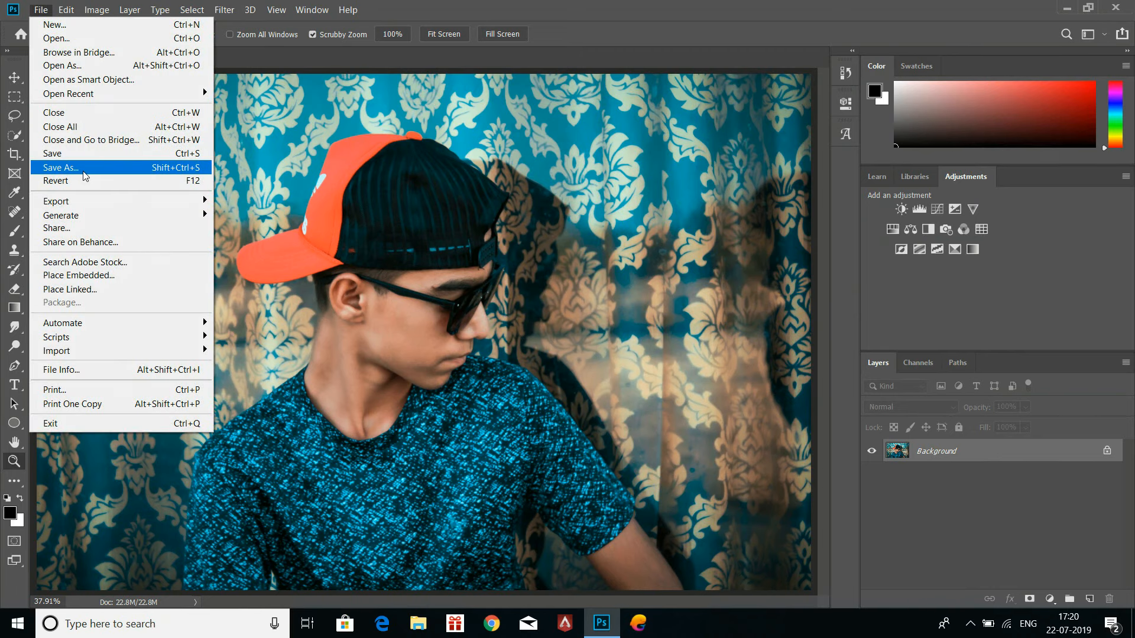
click(970, 625)
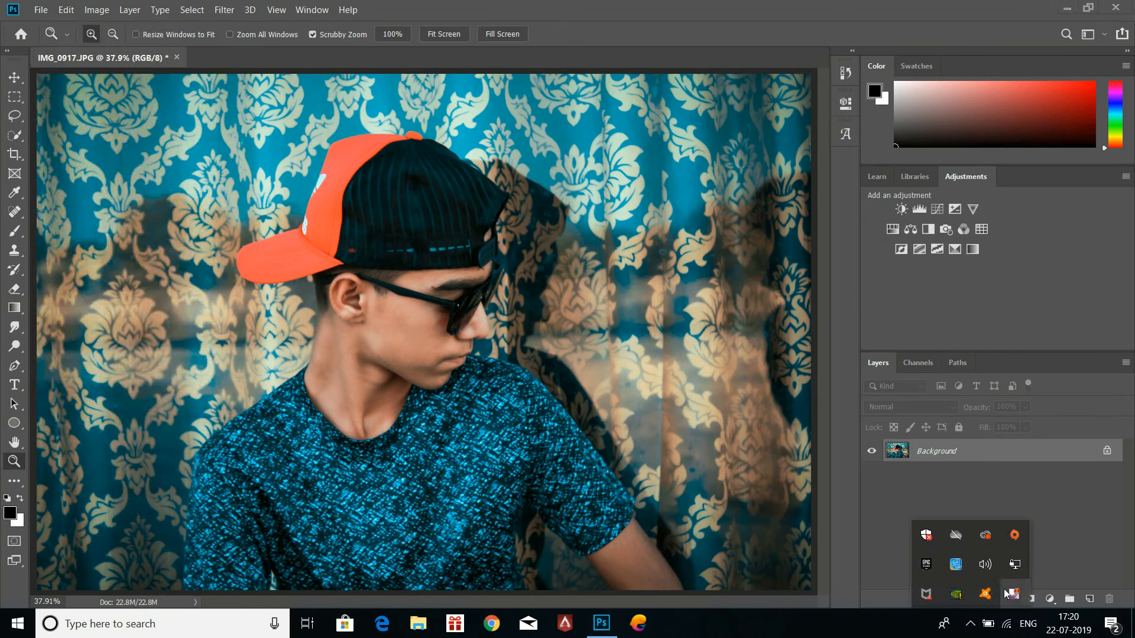
right_click(1007, 593)
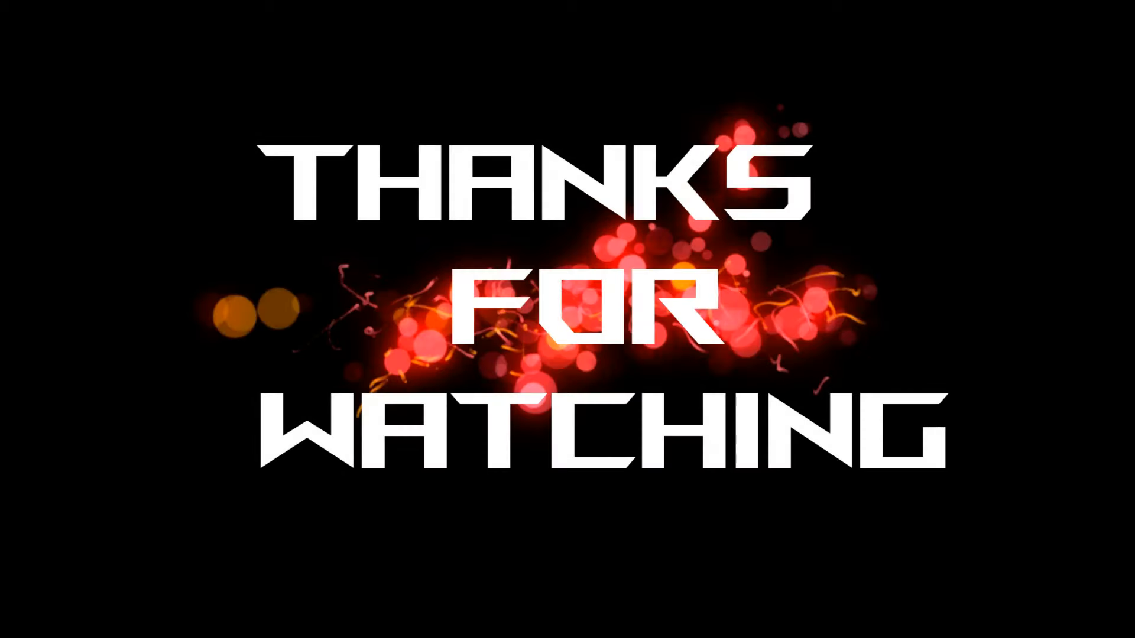